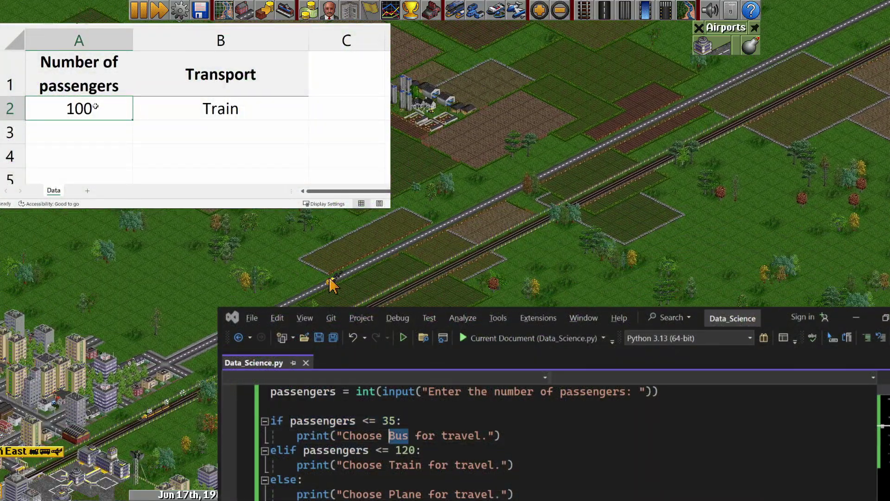
Test the Excel transport formula by entering 60 and then 44 passengers in A2, highlighting the 120-passenger branch in the Python code
text(60)
drag(304, 450, 422, 464)
key(Return)
click(96, 107)
text(44)
key(Return)
Highlight the else keyword and the word Plane in Data_Science.py, and set the number of passengers in A2 to 4
drag(271, 480, 297, 480)
click(95, 106)
drag(389, 494, 422, 494)
text(4)
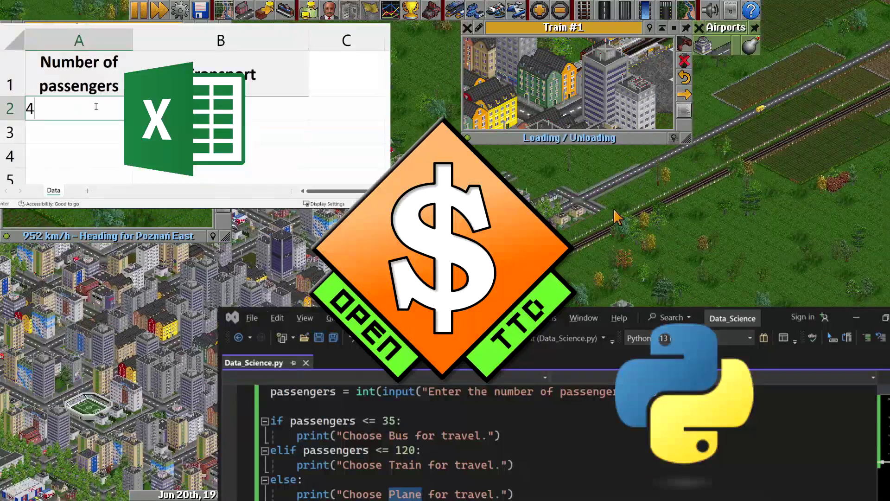
click(271, 406)
key(Return)
Run Data_Science.py with 22 passengers and open the Transport formula in B2, arranging the vehicle windows over the game map
drag(550, 31, 631, 219)
click(405, 340)
click(195, 108)
double_click(194, 108)
drag(136, 144, 500, 52)
text(22)
key(Return)
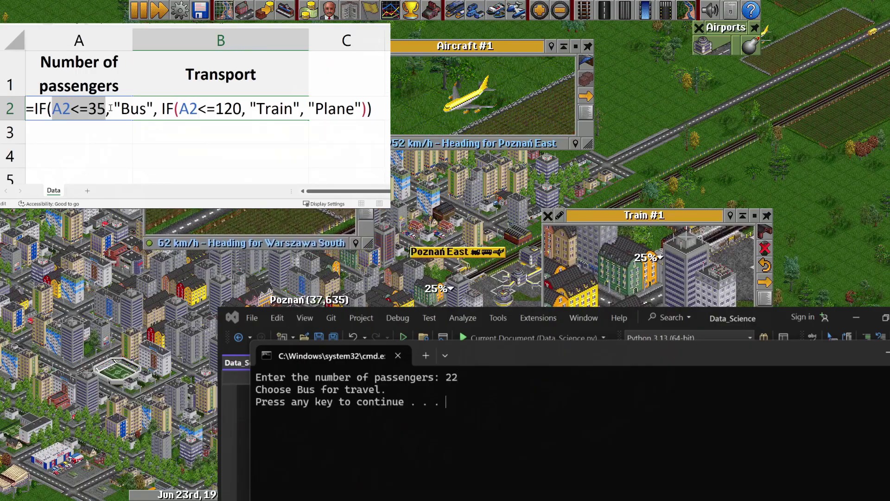
Highlight "Bus" and the A2<=120 condition in the B2 formula, and rerun the Python script with 256 passengers
drag(121, 108, 153, 108)
drag(236, 133, 315, 164)
key(Return)
click(402, 338)
drag(179, 109, 225, 108)
drag(652, 218, 570, 267)
text(256)
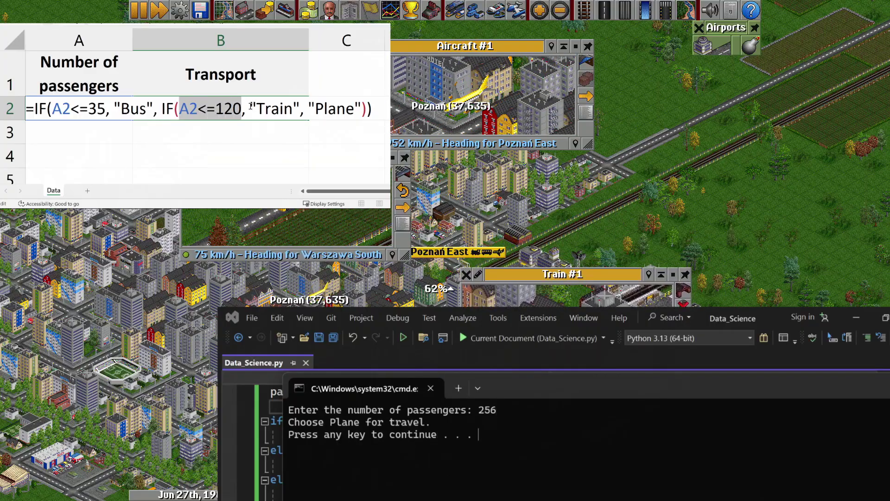
Highlight the "Train" and "Plane" results in the B2 formula and rearrange the vehicle windows, leaving the formula unchanged
drag(250, 108, 268, 109)
drag(309, 160, 618, 158)
drag(268, 109, 299, 108)
drag(617, 158, 609, 152)
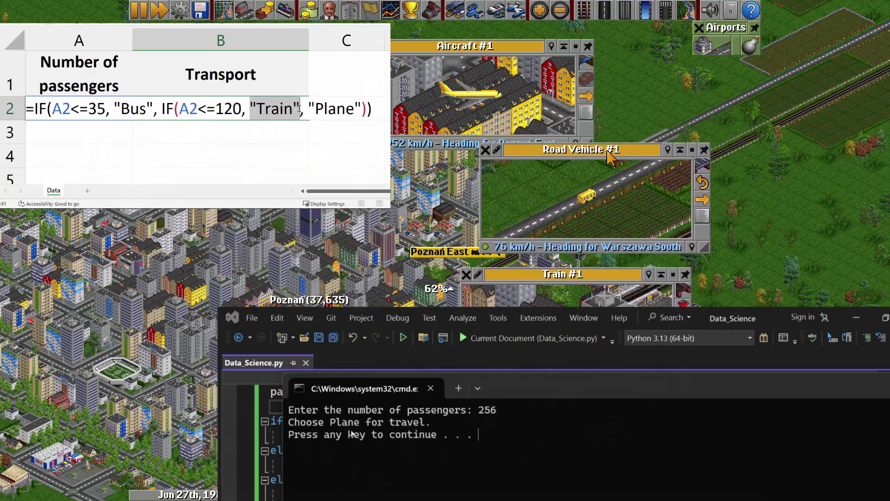
drag(520, 40, 562, 24)
key(Return)
drag(310, 108, 361, 109)
drag(462, 222, 355, 265)
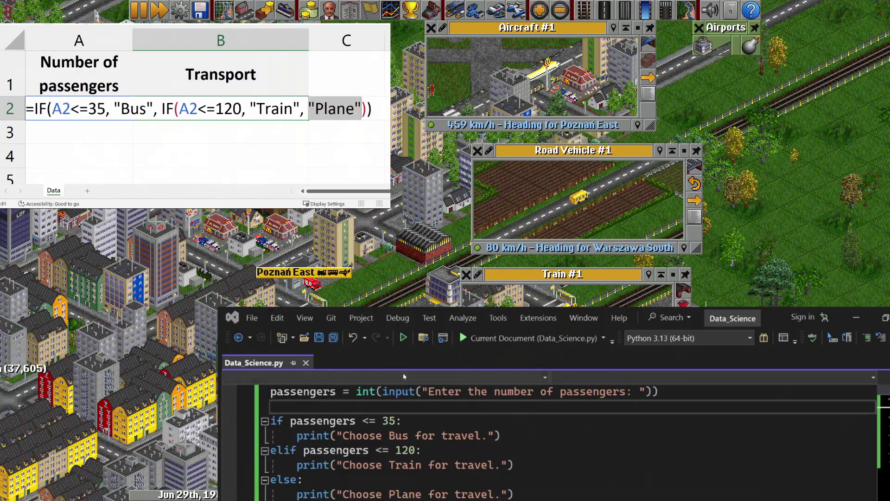
key(Return)
Run the Python script with 104 passengers and set the number of passengers in A2 to 256
key(F5)
click(113, 109)
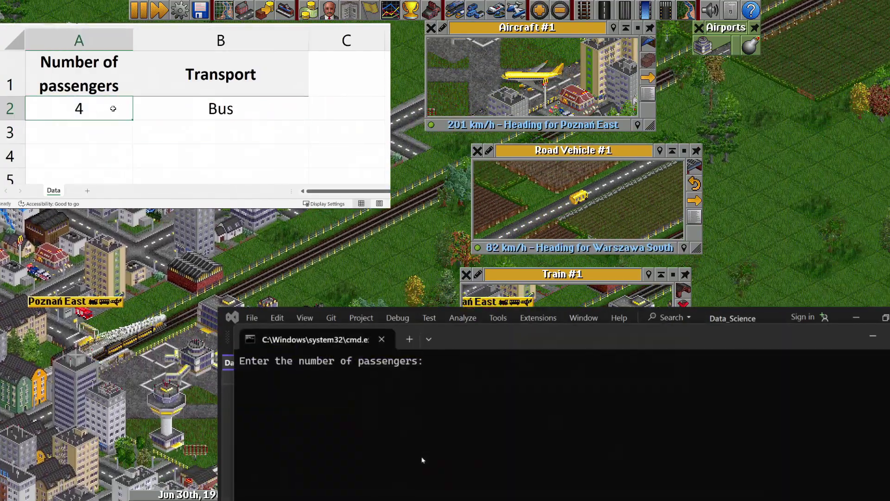
text(10256)
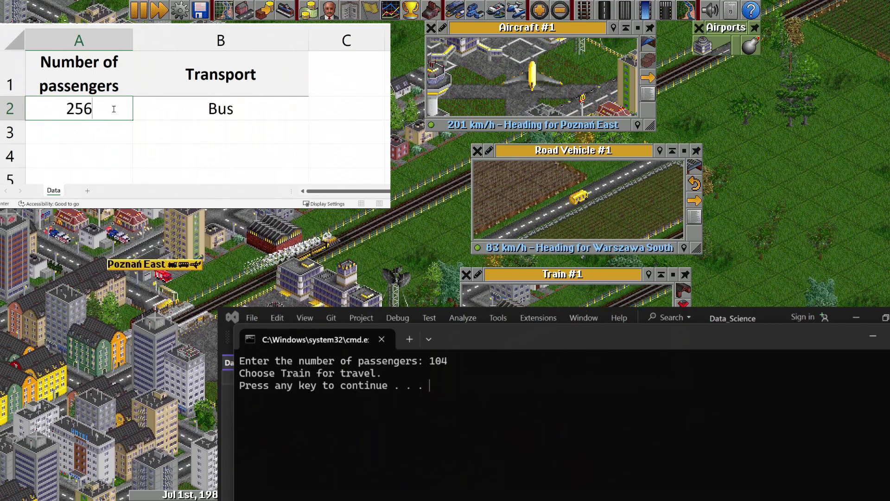
key(Return)
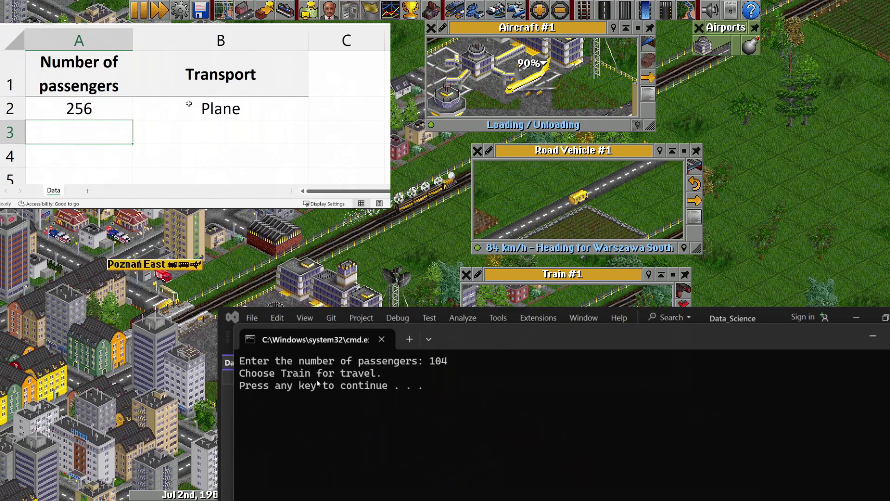
click(204, 107)
key(Return)
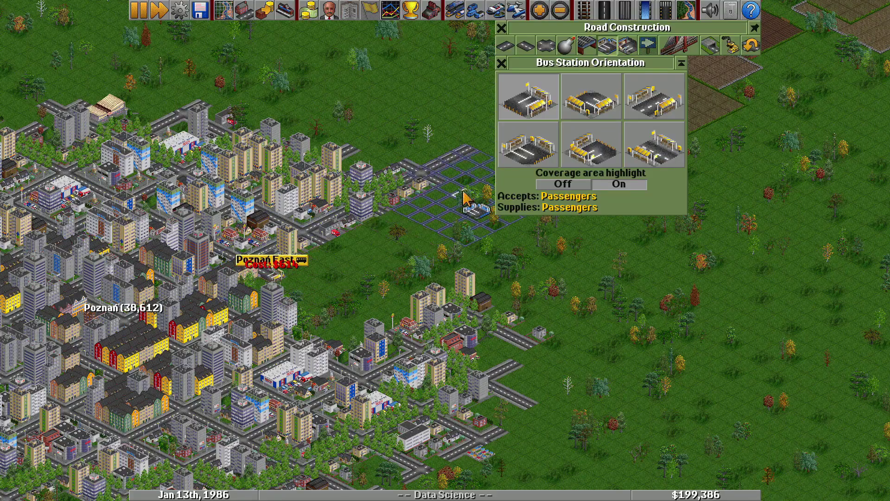
In OpenTTD, build a road depot on the road just beyond the Poznań East bus station
click(503, 64)
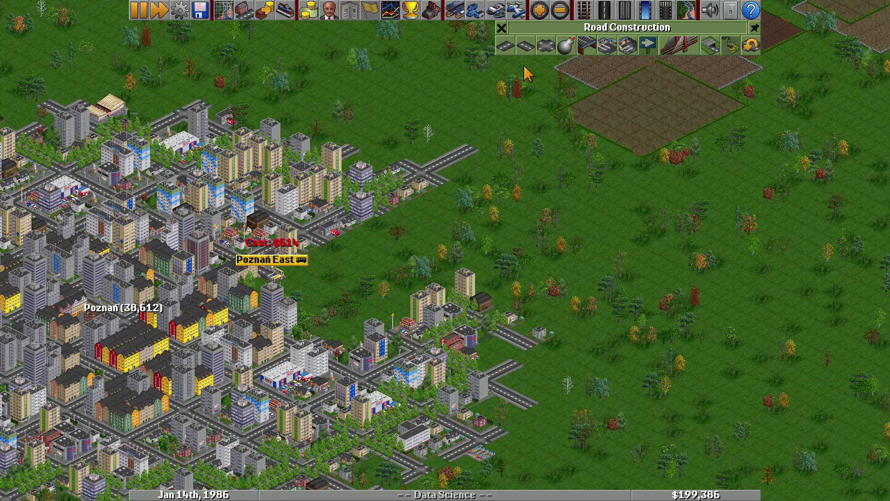
click(586, 46)
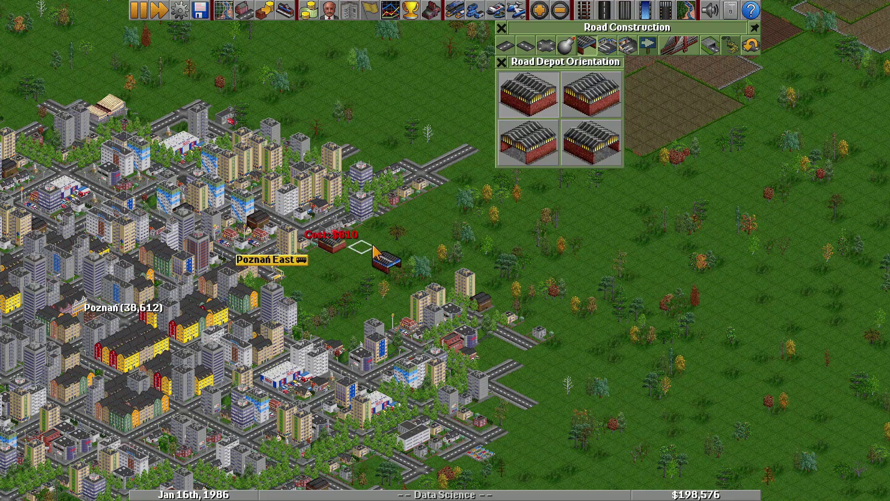
Lay a long straight road from the road end at Poznań's outskirts across the fields past the farm, toward Warszawa
key(Up)
key(Right)
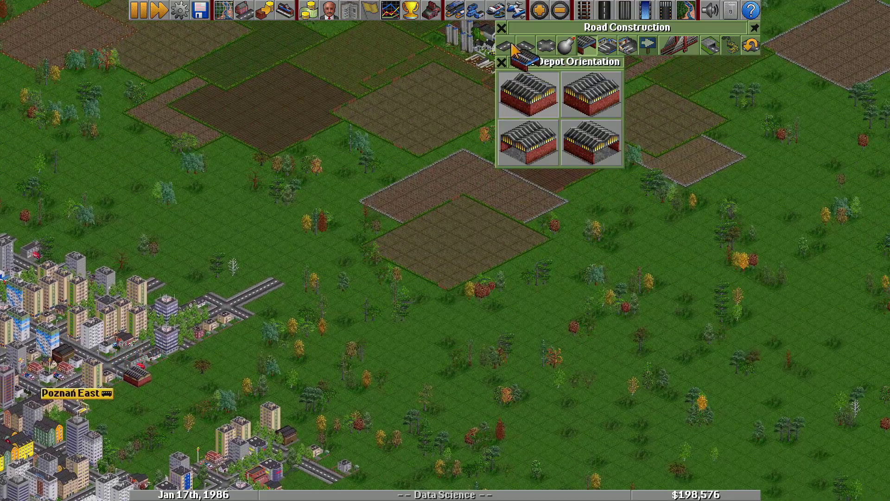
click(510, 45)
drag(346, 255, 716, 112)
Extend the new road from its far end across the open land until it joins Warszawa's street network
key(Up)
key(Right)
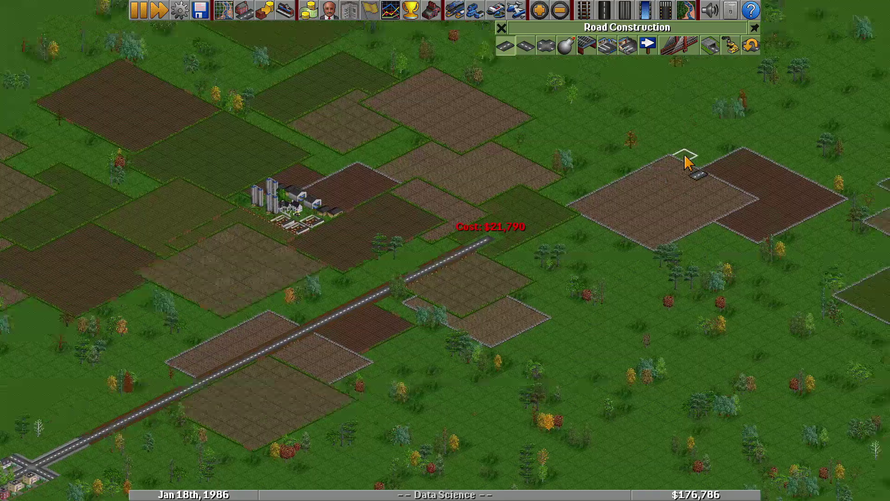
drag(454, 274, 837, 90)
key(Up)
key(Right)
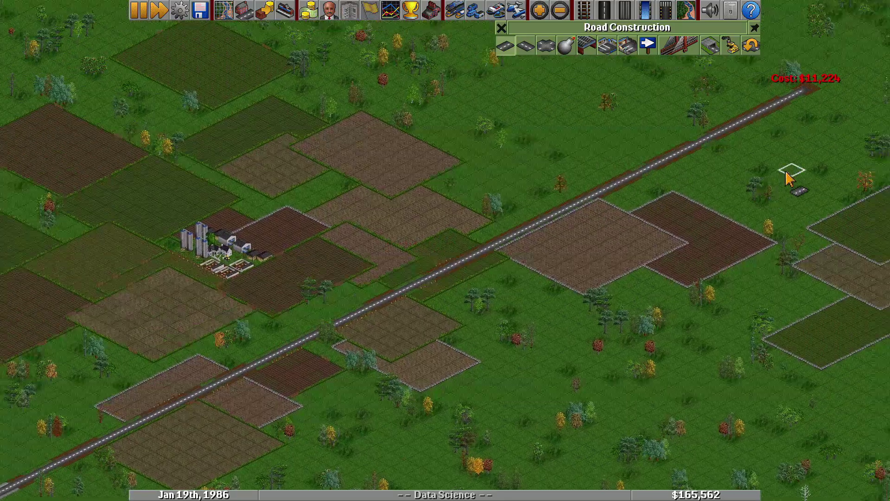
drag(499, 281, 680, 211)
key(Up)
key(Right)
key(Up)
key(Right)
key(Up)
key(Right)
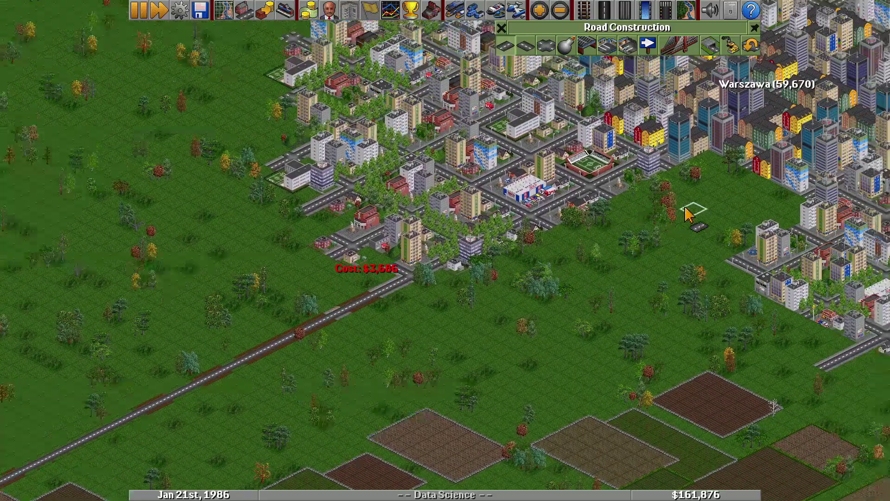
Build a bus station and a road depot on Warszawa's streets near the stadium
click(609, 46)
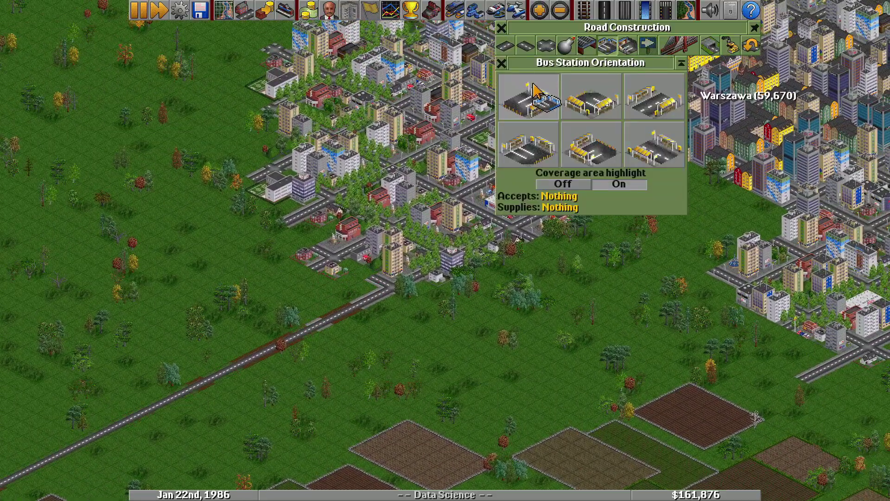
key(Up)
key(Right)
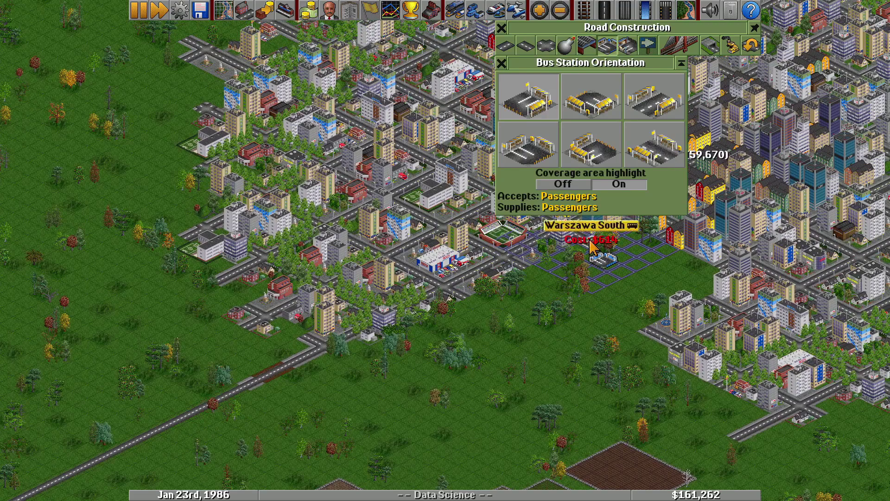
click(587, 46)
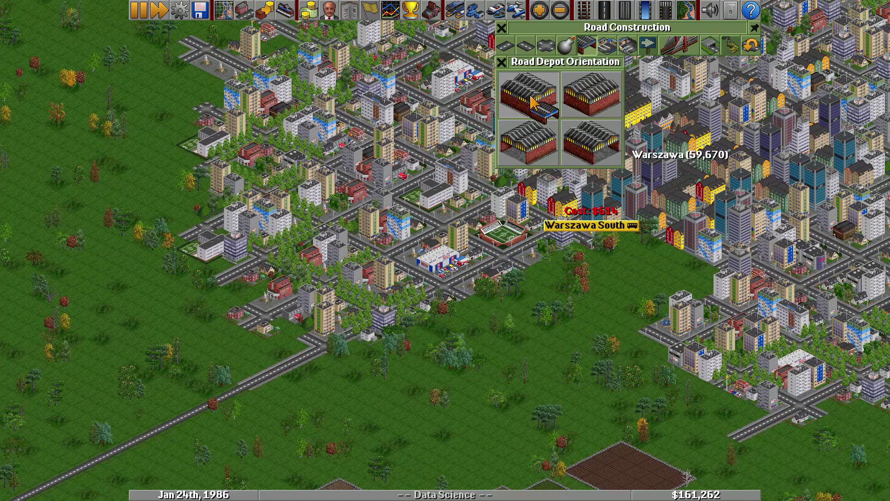
click(502, 63)
Buy a Hereford Leopard Bus in the Warszawa road vehicle depot
click(538, 271)
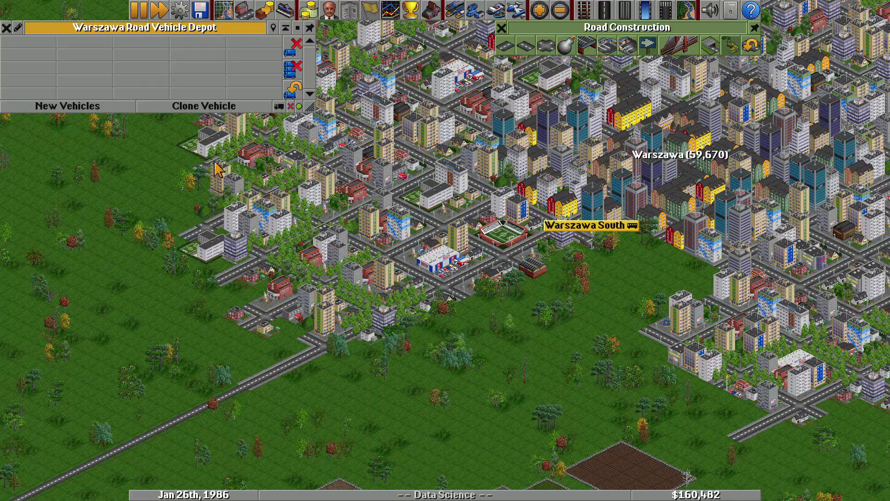
click(67, 106)
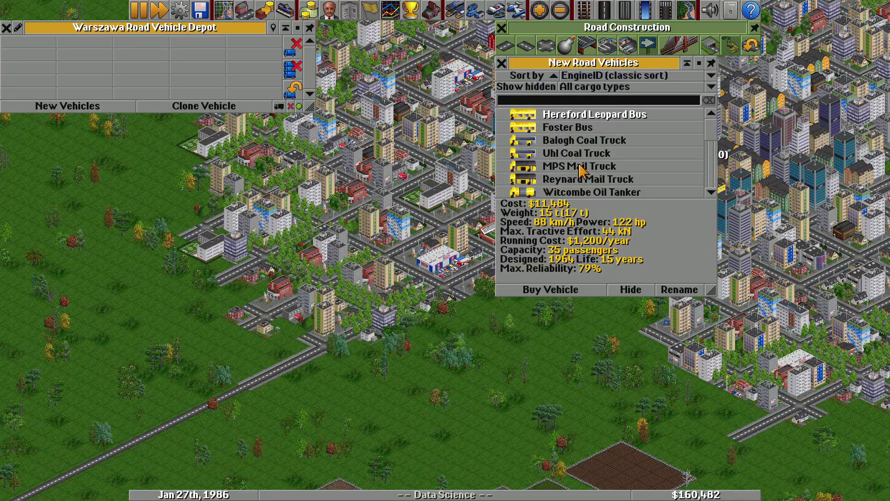
click(543, 289)
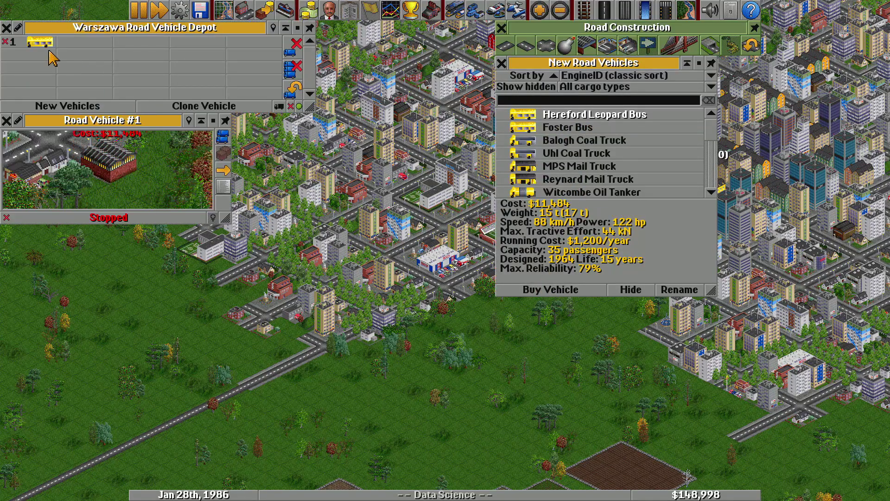
click(6, 28)
Give the bus non-stop orders to Warszawa South and Poznań East, and start it
click(223, 170)
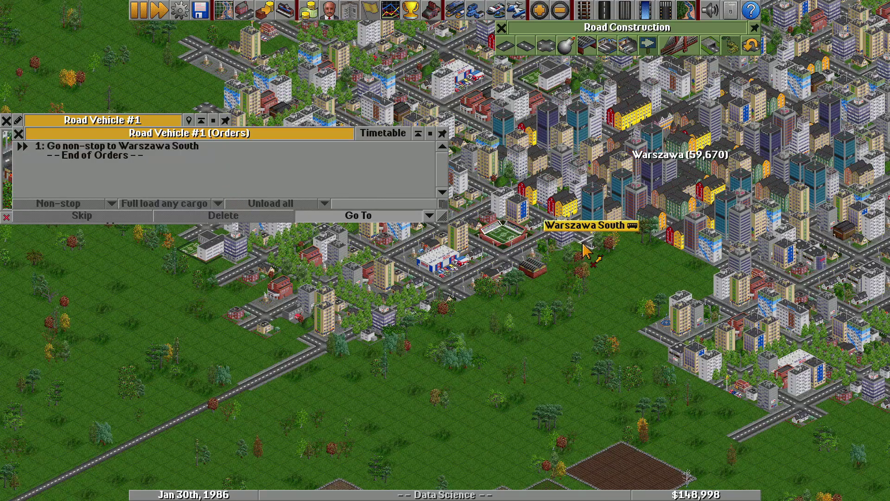
scroll(584, 246, left, 10)
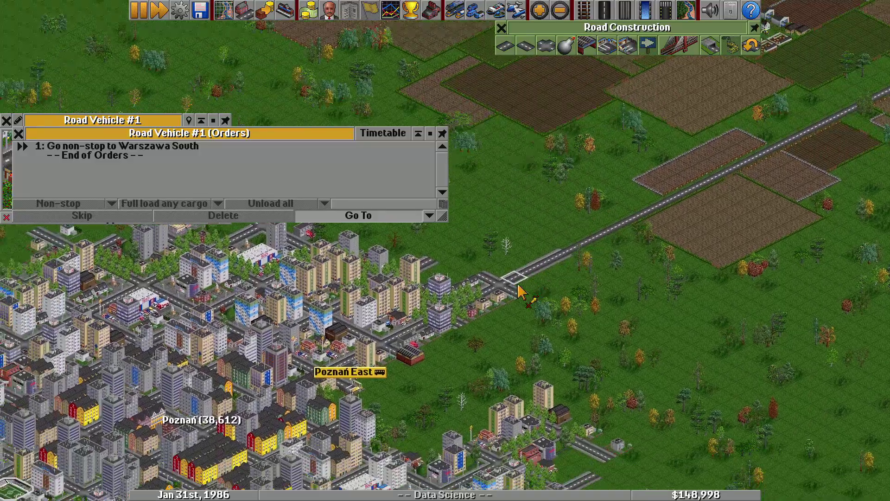
click(334, 351)
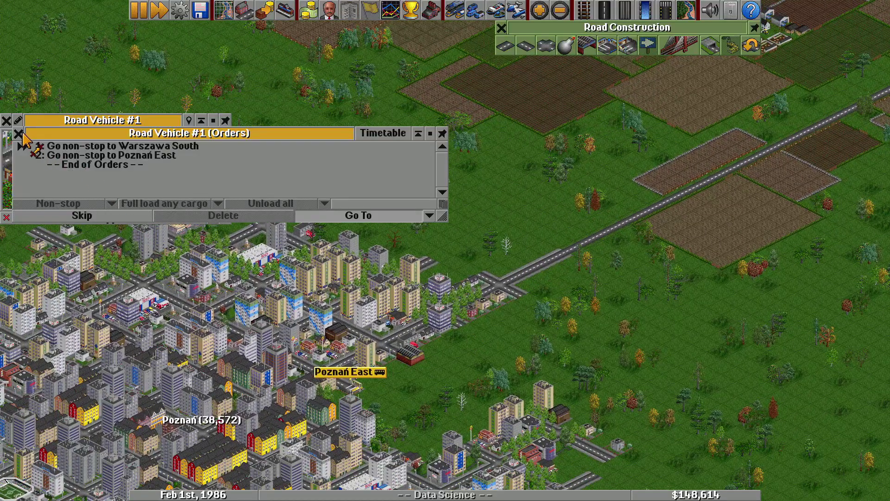
click(18, 134)
click(96, 217)
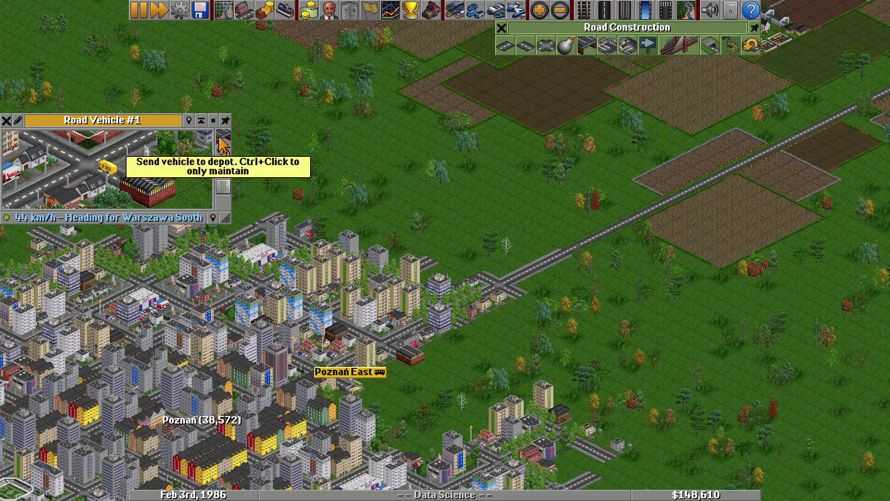
Centre the map on the bus near the Warszawa stadium for a closer view, and dismiss the first-arrival news
click(189, 120)
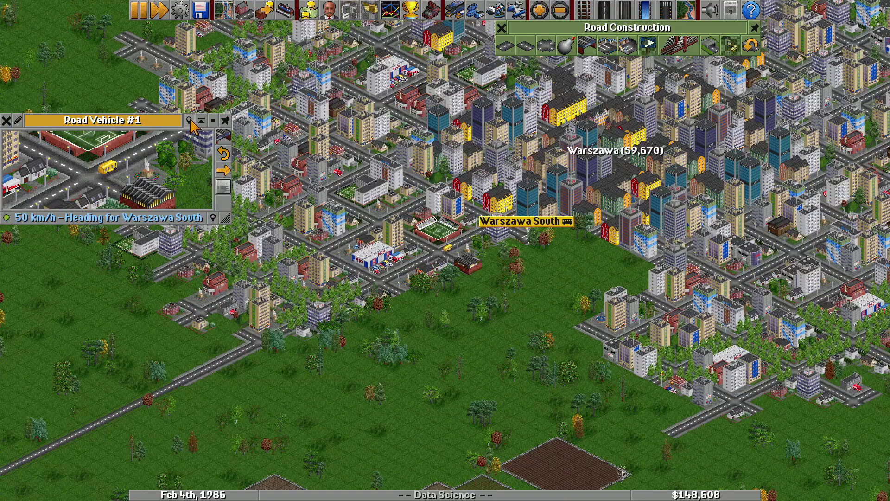
click(6, 121)
scroll(556, 238, up, 1)
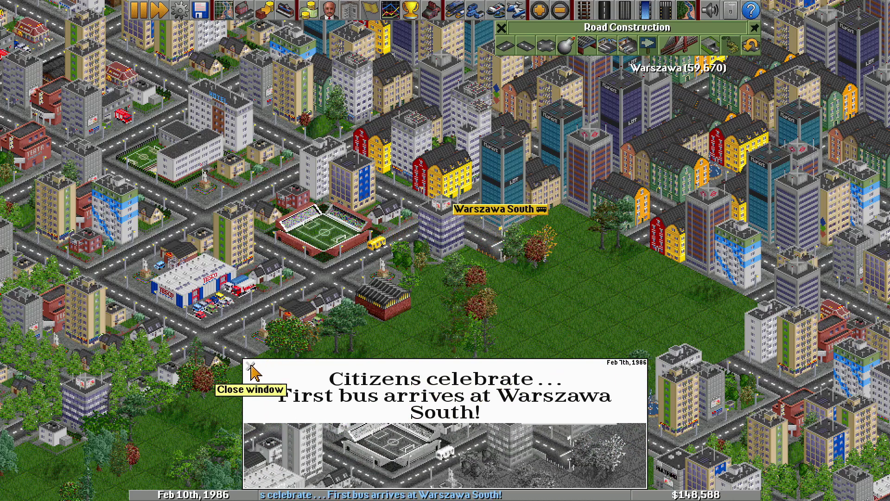
click(251, 370)
Check where the bus is heading and how many passengers are waiting at Warszawa South
click(327, 278)
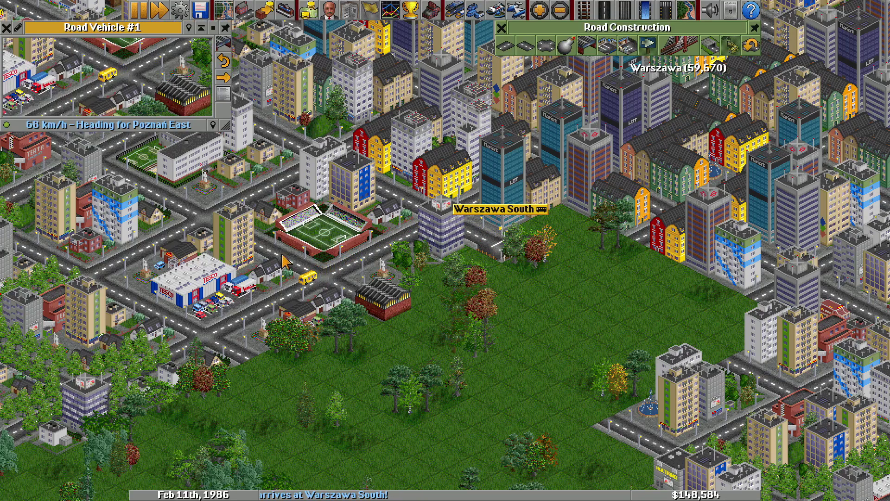
click(4, 30)
drag(60, 346, 275, 266)
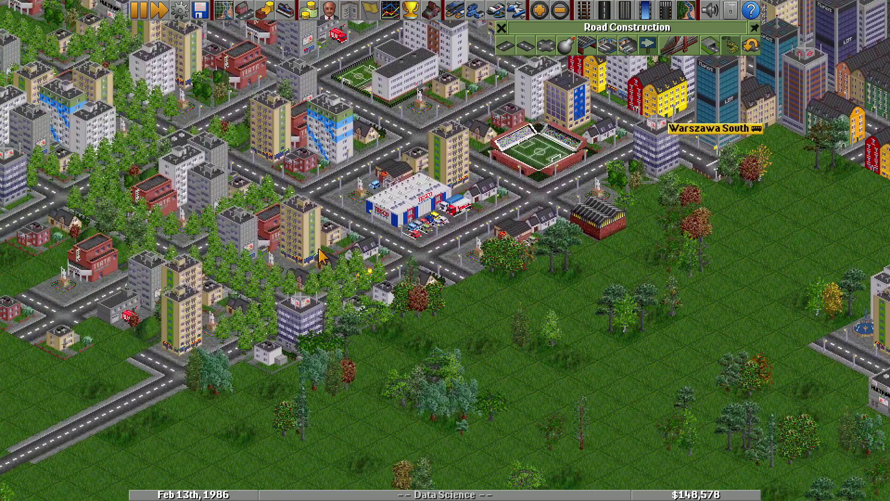
click(717, 173)
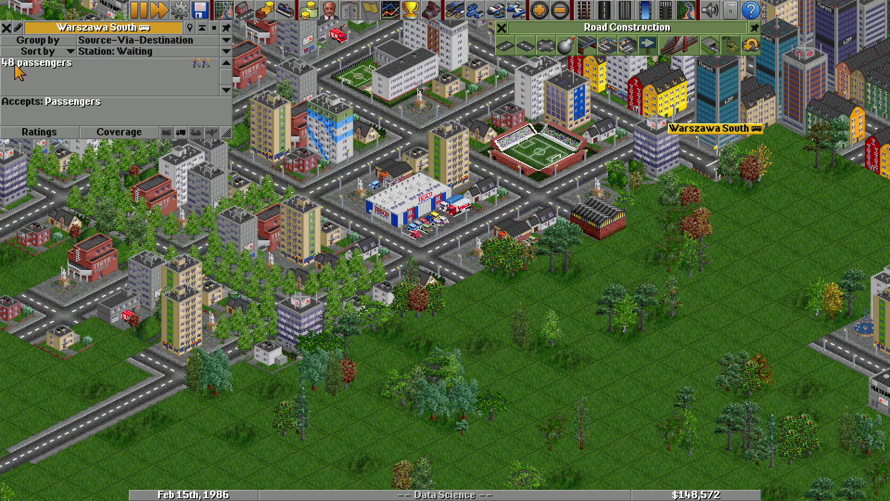
click(7, 28)
Build a rail station directly beside the Warszawa South bus station
key(Right)
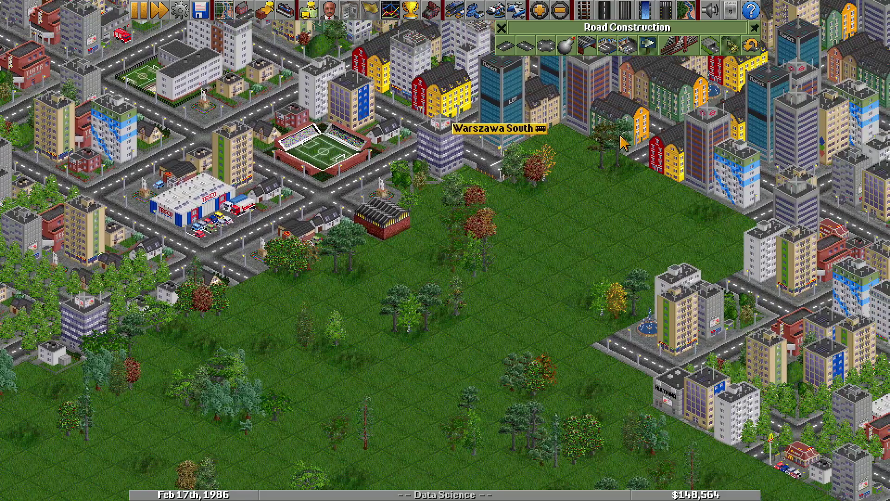
click(585, 10)
click(613, 47)
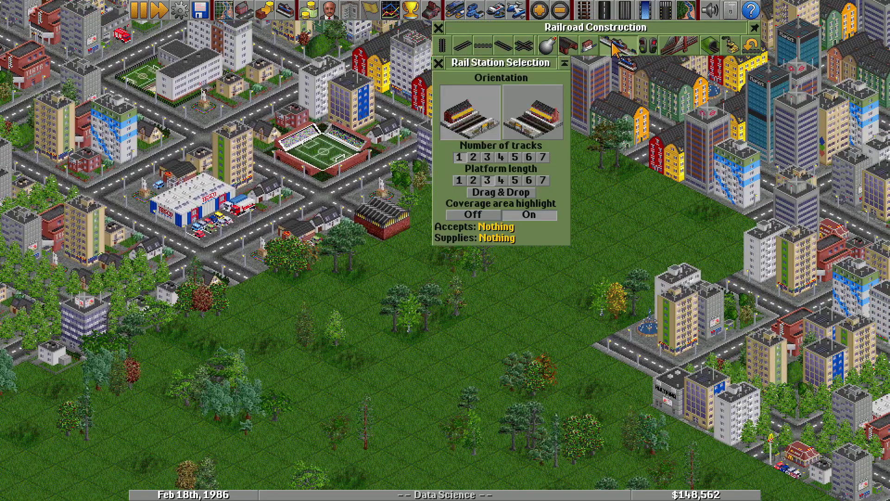
right_click(342, 235)
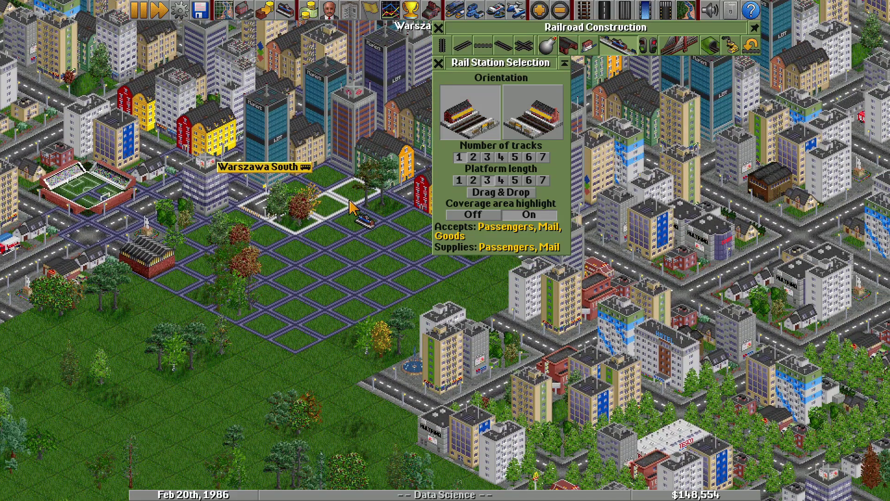
click(351, 207)
click(438, 63)
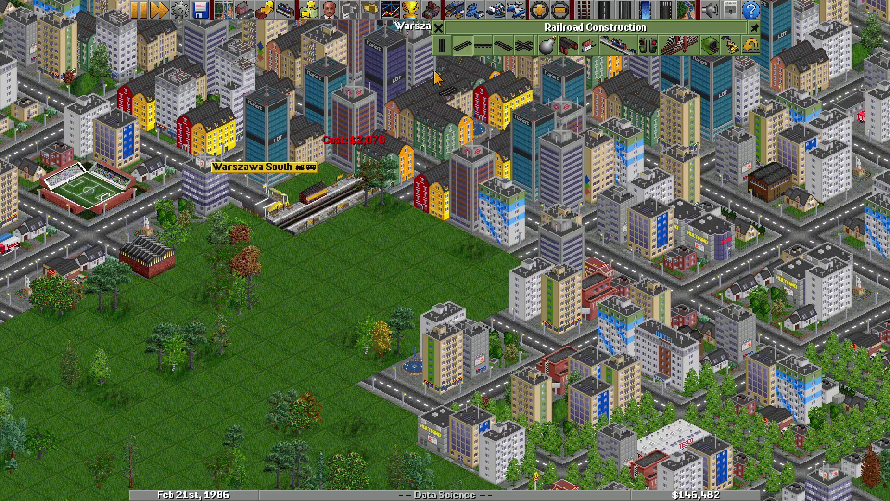
Lay railway track from the Warszawa South rail station alongside the road towards Poznań
drag(272, 239, 33, 358)
right_click(48, 368)
drag(457, 201, 119, 363)
scroll(199, 335, down, 1)
right_click(246, 336)
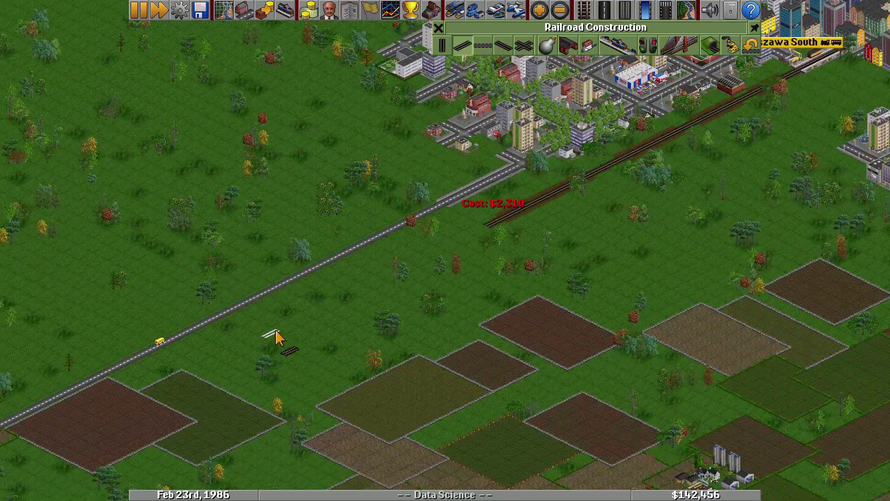
drag(479, 229, 87, 399)
right_click(199, 384)
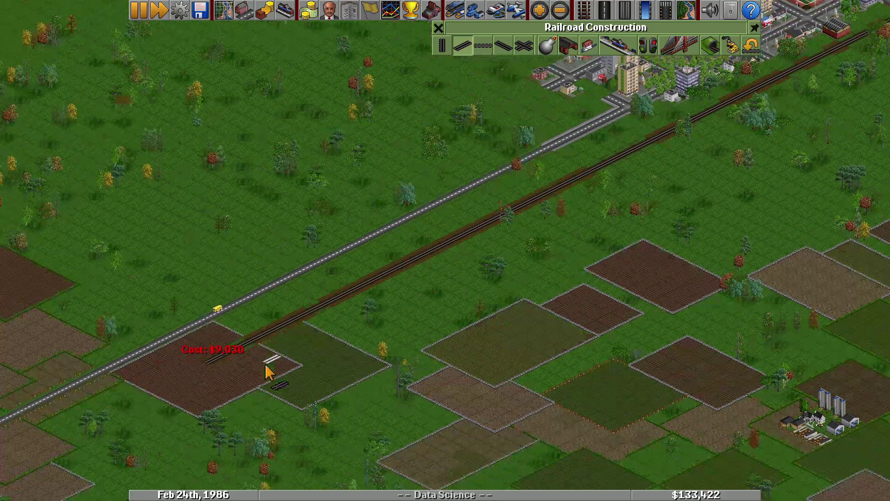
drag(494, 263, 70, 452)
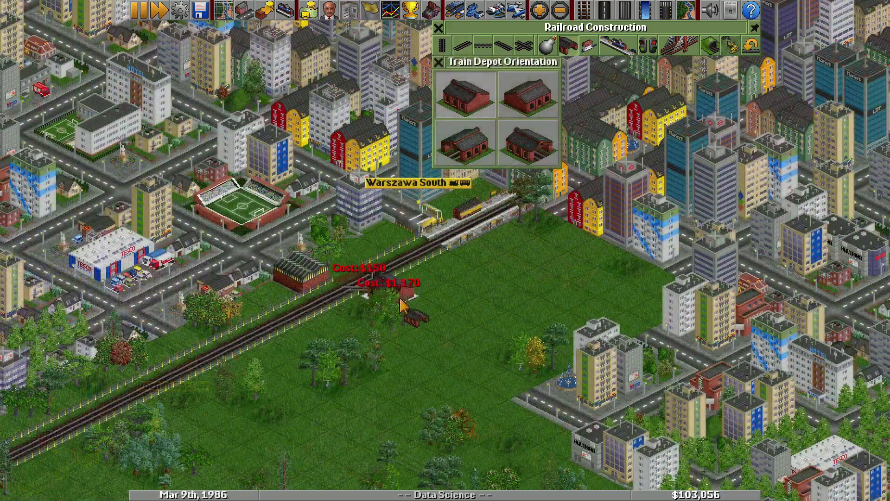
Build a train depot connected to the track near the Warszawa South station, and open it
drag(366, 283, 343, 290)
click(388, 279)
click(403, 299)
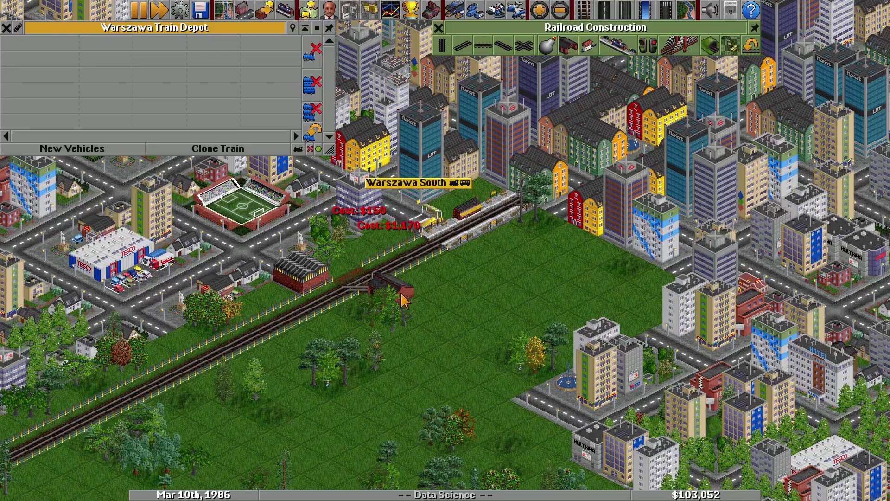
Buy an SH '8P' (Steam) locomotive and three Passenger Cars for it, and close the depot
click(74, 149)
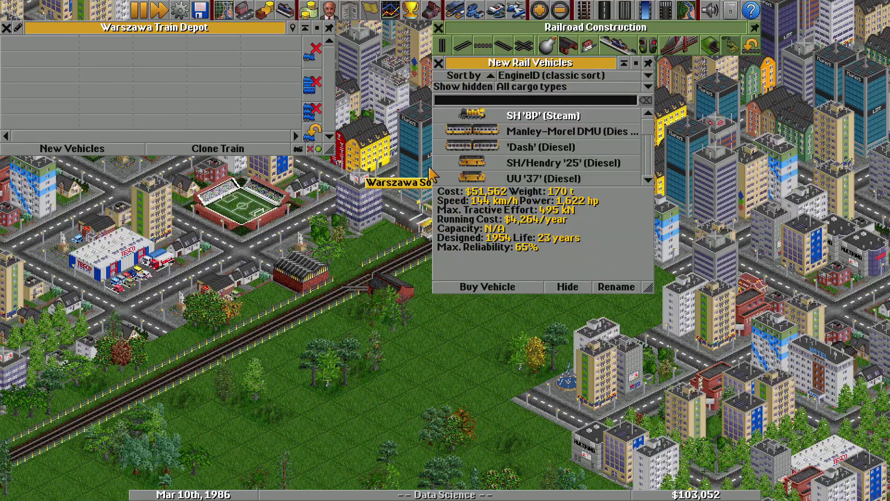
click(488, 287)
scroll(528, 153, down, 4)
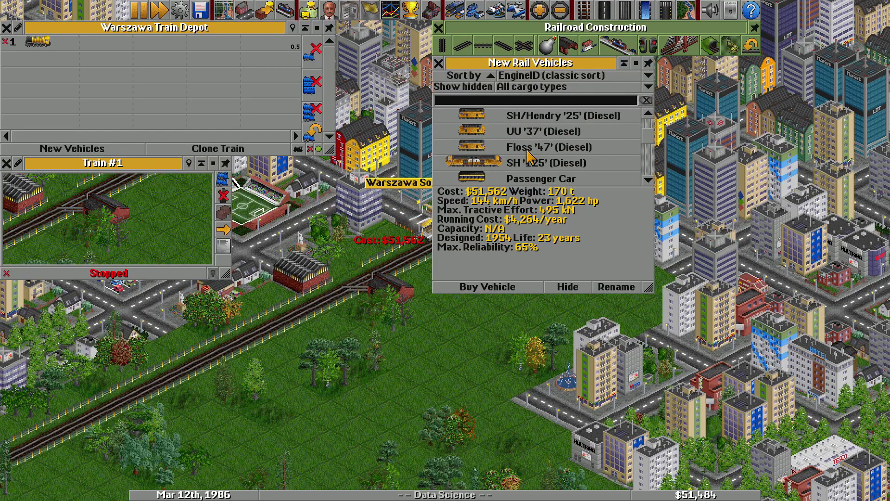
click(529, 164)
click(498, 286)
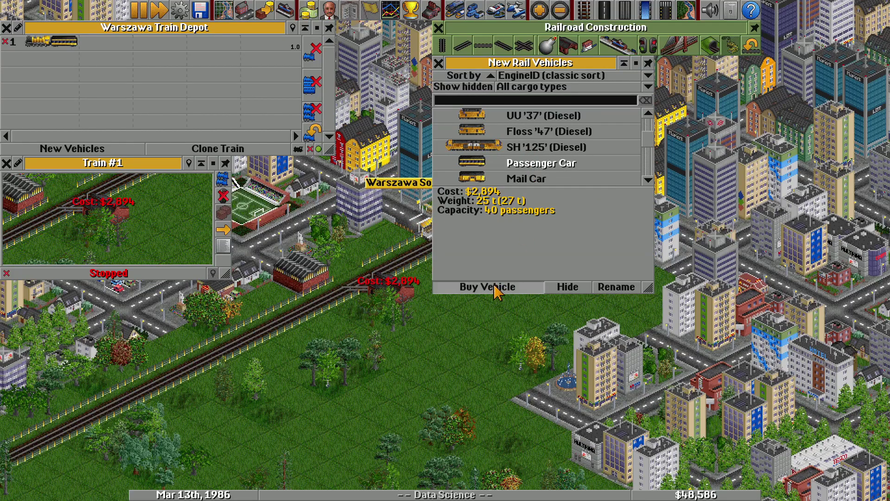
click(499, 286)
click(499, 287)
click(7, 27)
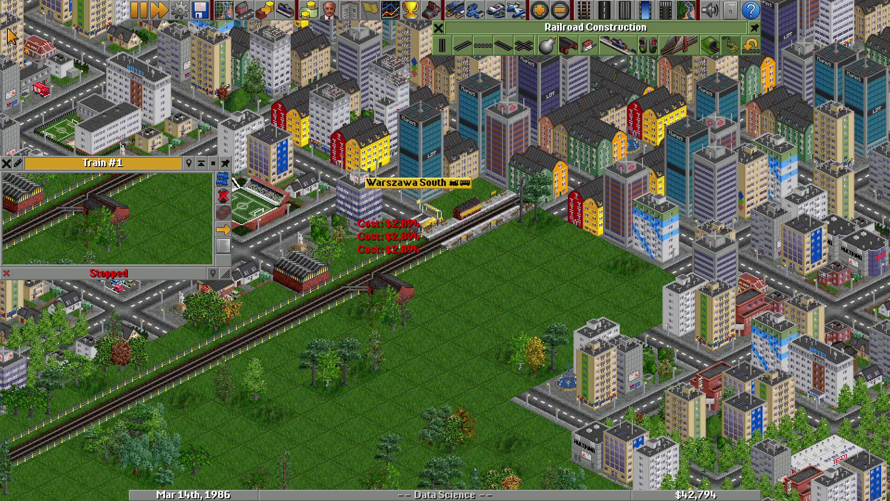
Give the train non-stop orders to Warszawa South and Poznań East, and start it
click(224, 230)
drag(332, 294, 350, 323)
click(379, 287)
drag(557, 302, 576, 283)
click(309, 404)
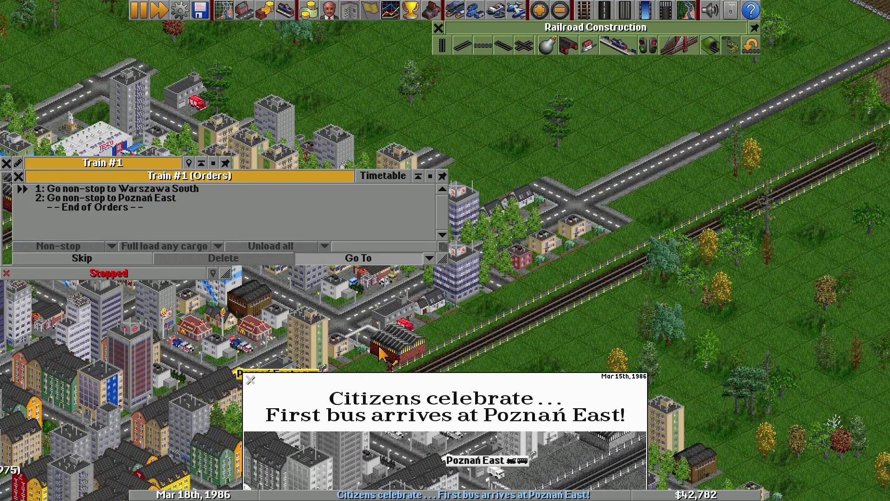
click(250, 372)
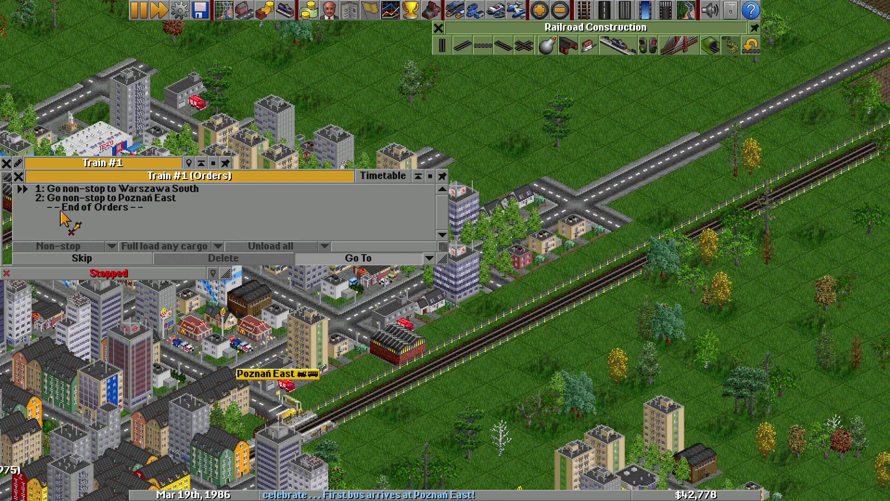
click(18, 176)
click(111, 274)
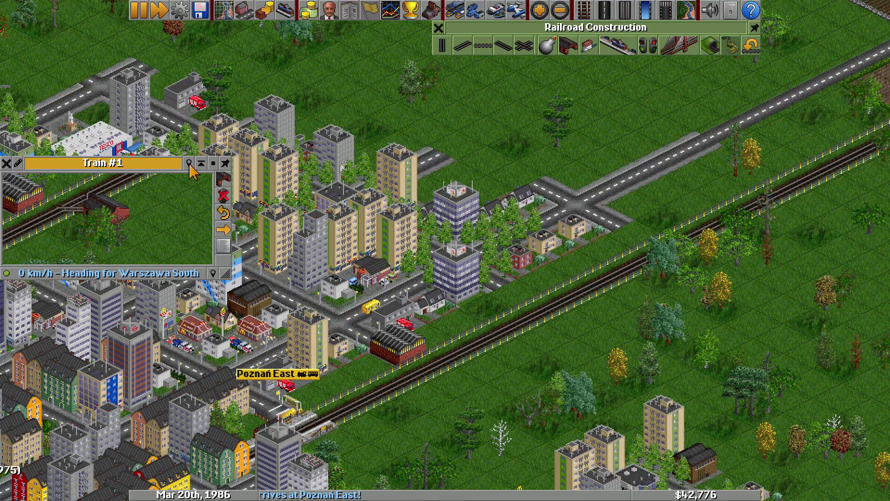
Follow the train to Warszawa South and check the passengers loaded in each of its cars, and close the open windows
click(116, 192)
click(6, 163)
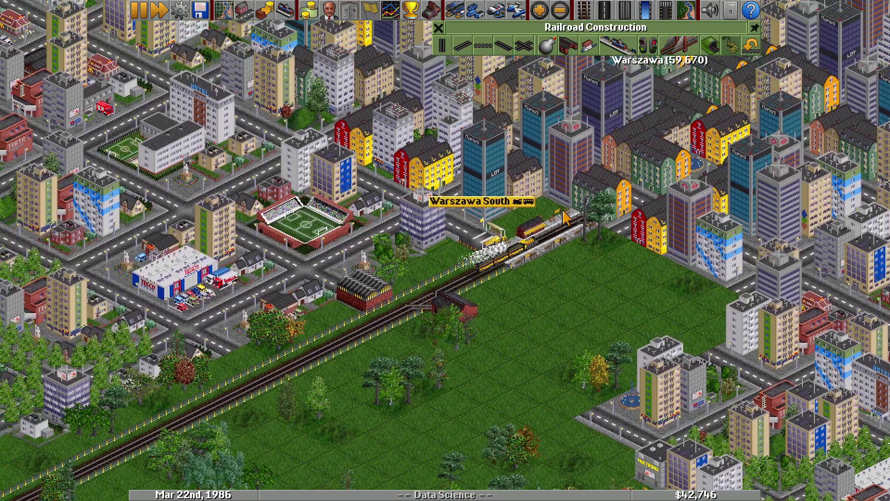
scroll(552, 301, up, 1)
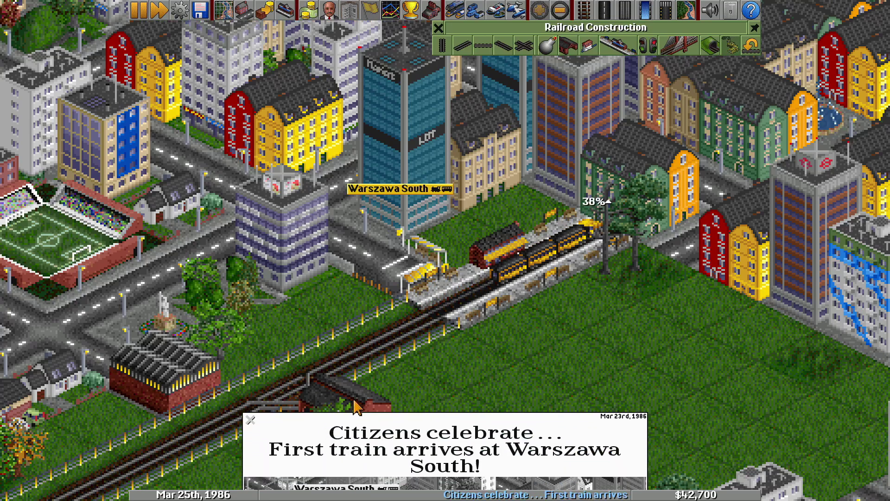
click(501, 281)
click(649, 153)
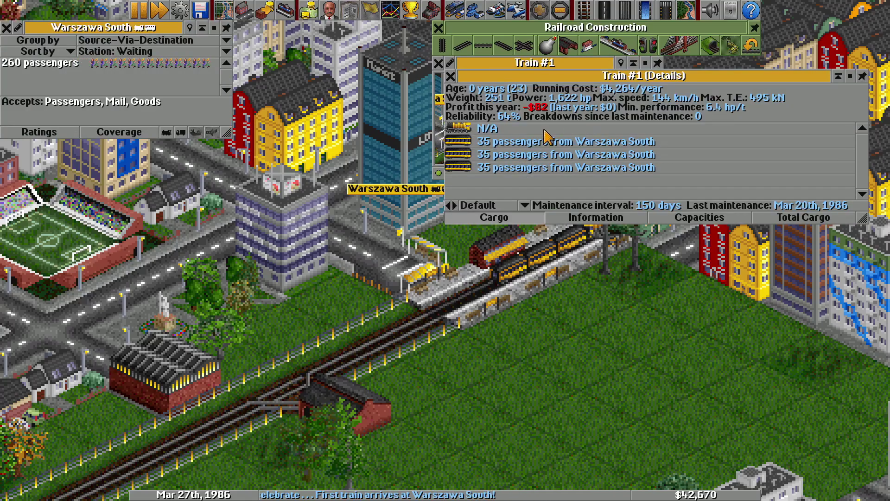
click(451, 76)
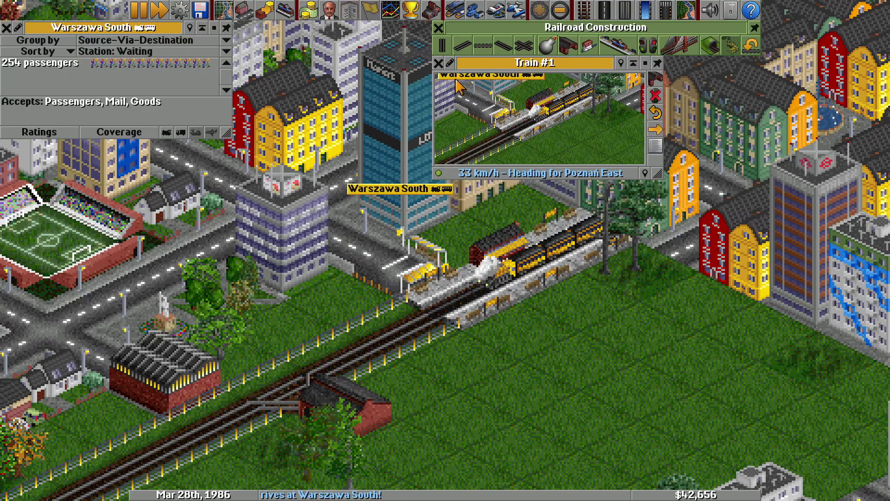
click(438, 63)
scroll(367, 229, down, 1)
drag(405, 253, 404, 253)
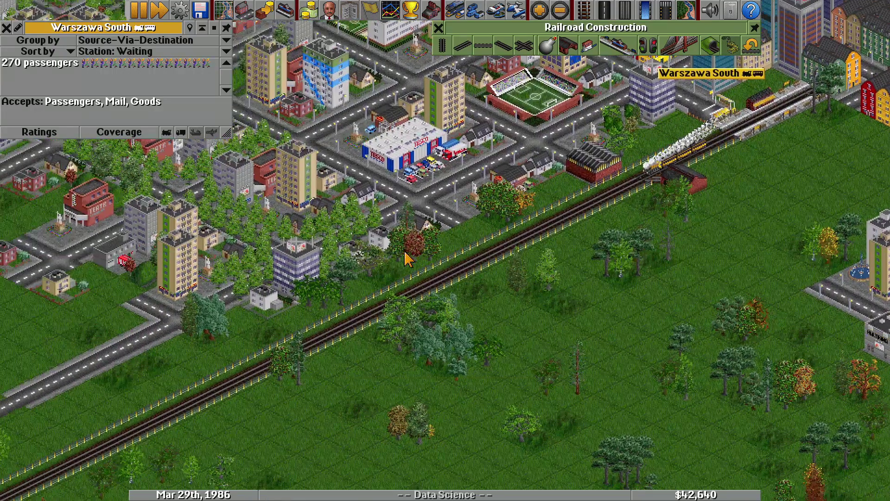
click(6, 28)
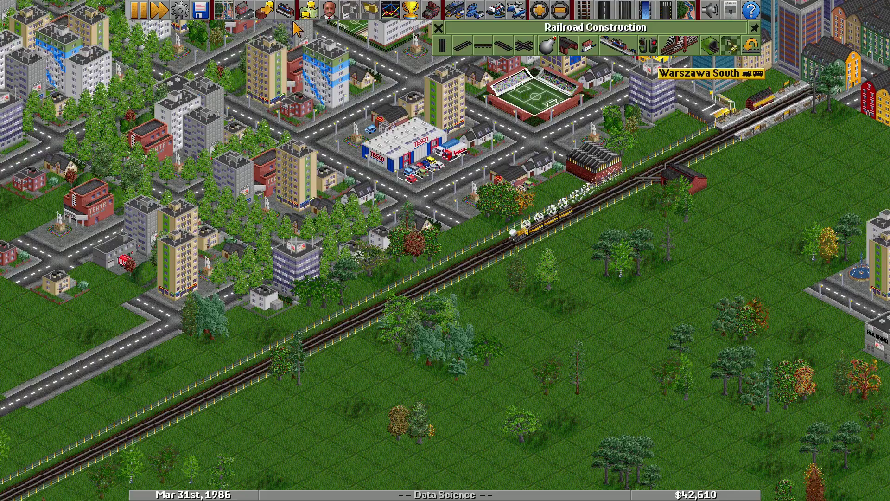
click(439, 27)
Compare the speeds and destinations of the bus and the train while both travel along the route
drag(521, 172, 515, 168)
scroll(512, 167, down, 1)
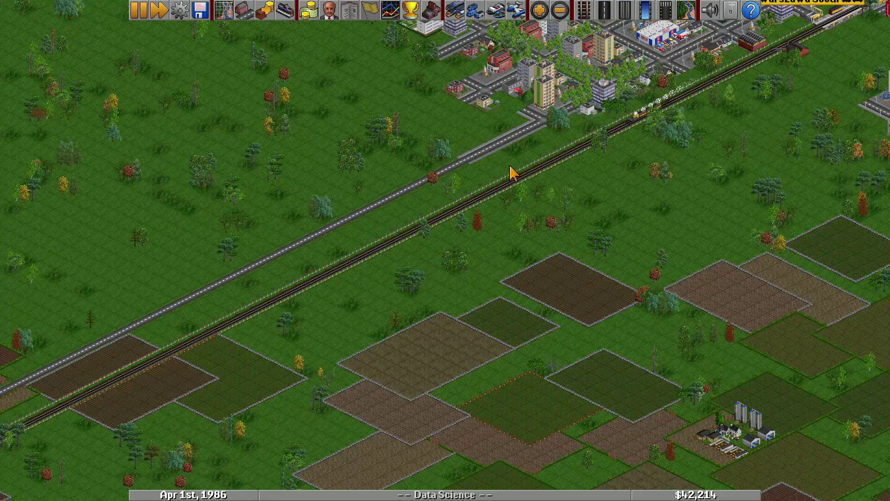
key(Left)
key(Down)
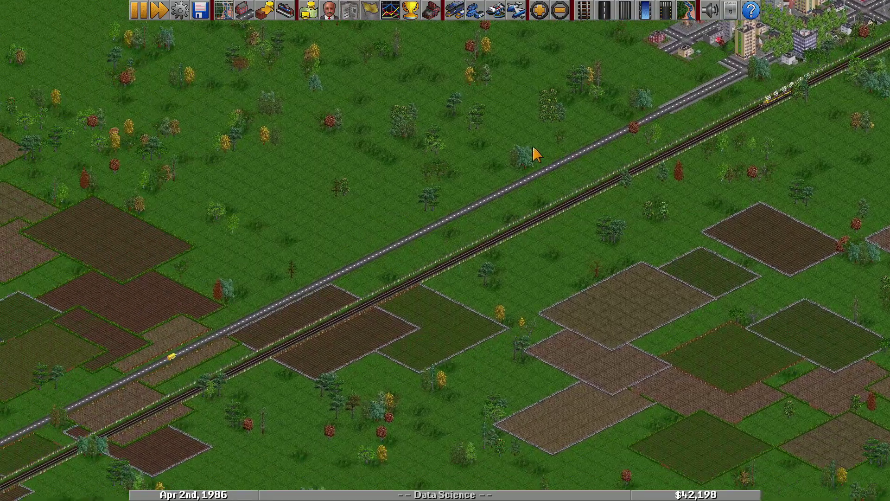
click(229, 329)
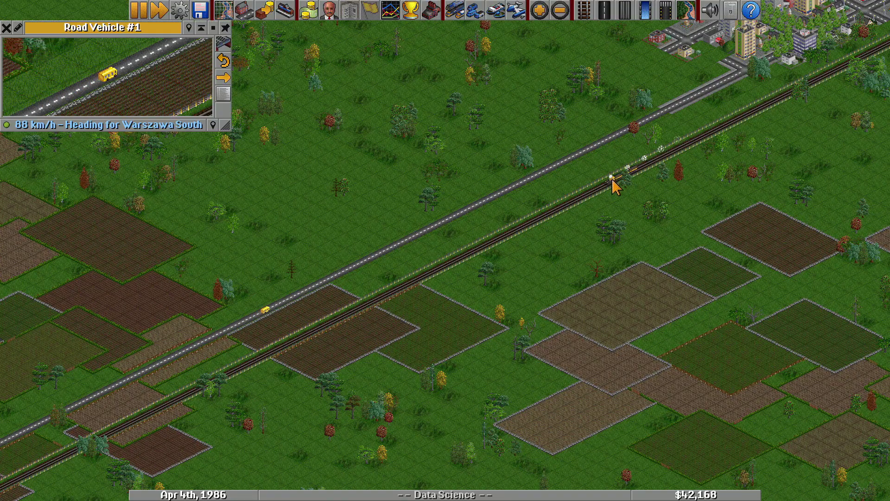
click(610, 180)
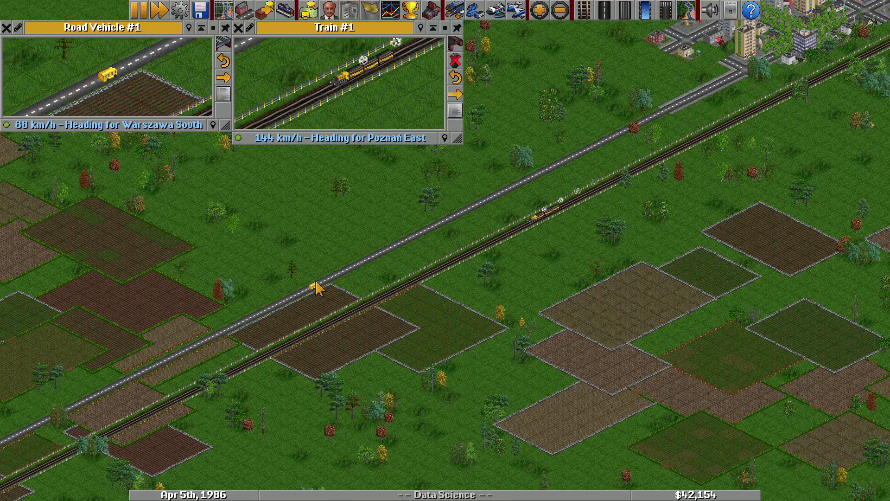
key(Left)
key(Down)
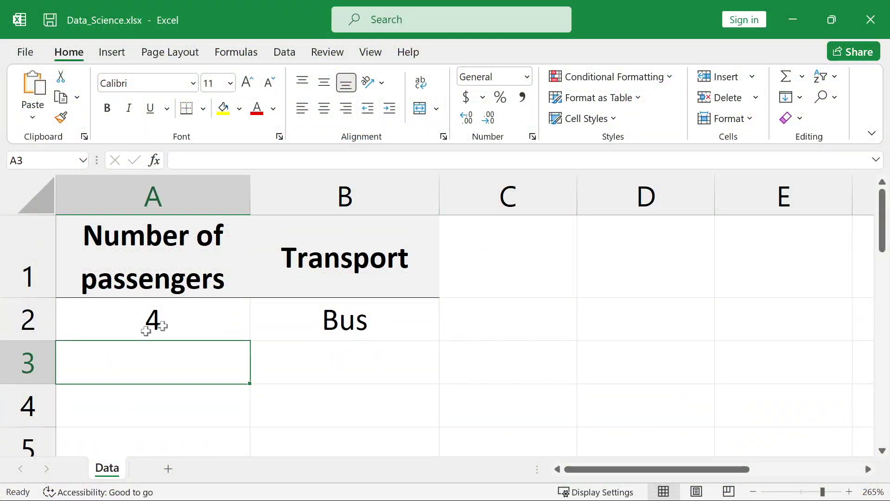
In the Data_Science.xlsx workbook, set the number of passengers in cell A2 to 44
click(155, 322)
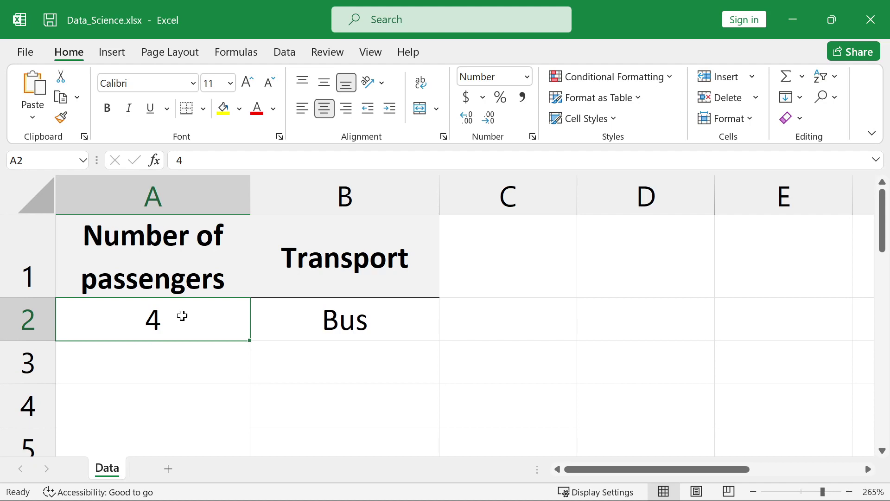
click(277, 319)
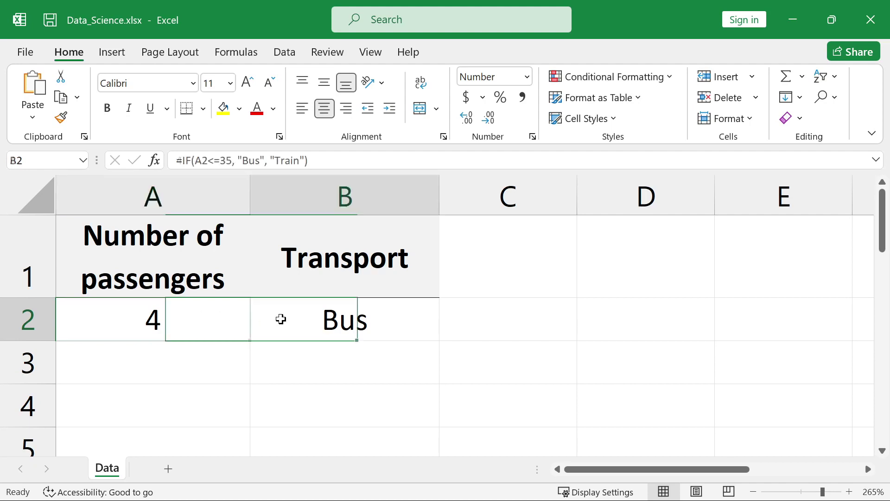
click(192, 324)
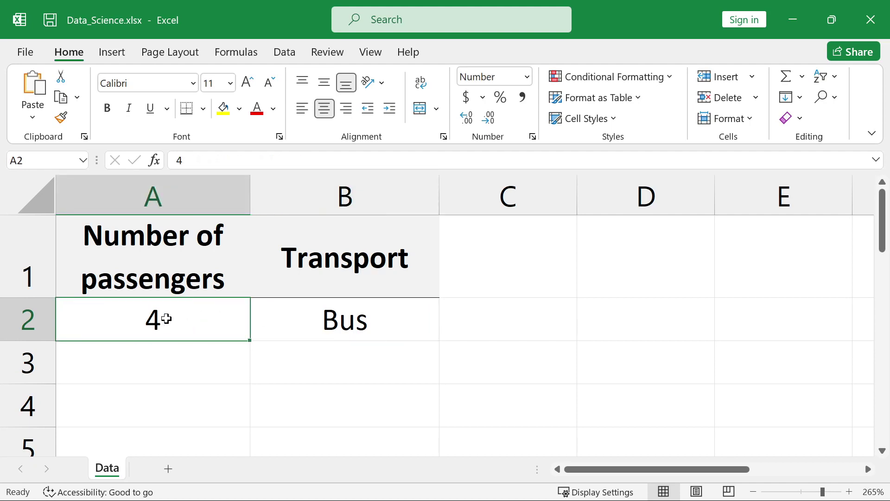
double_click(167, 319)
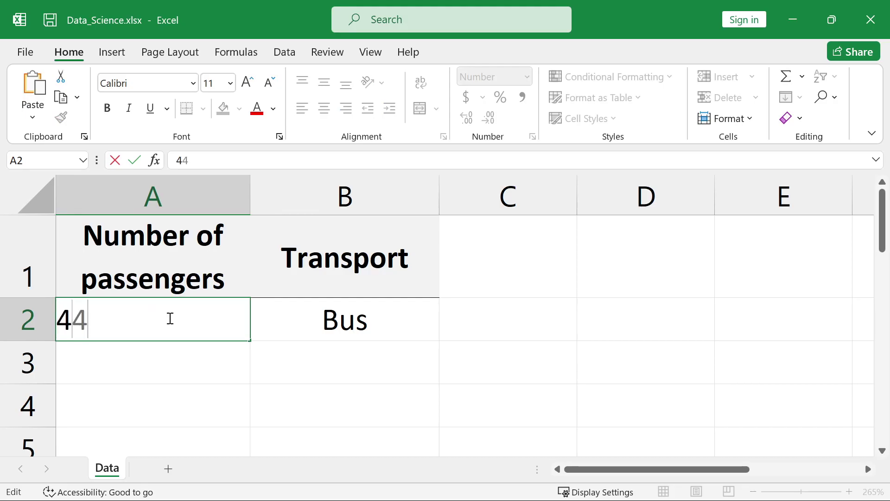
key(Return)
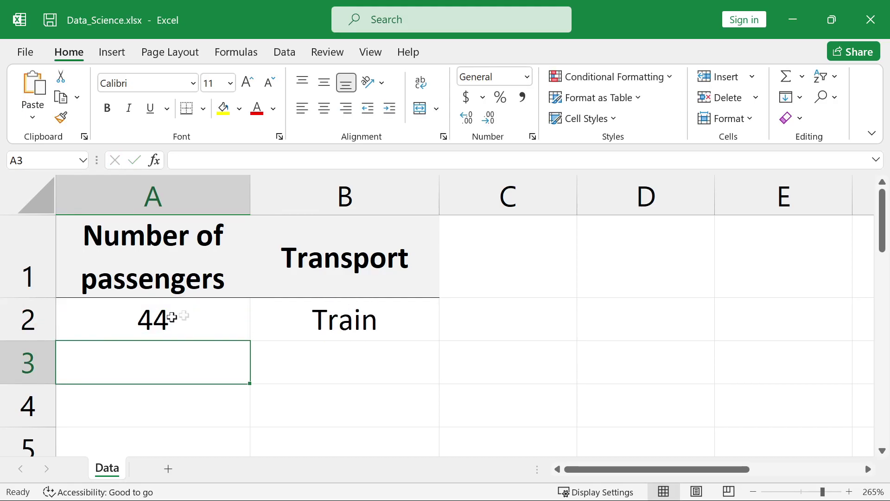
Change the number of passengers in cell A2 to 35
click(171, 318)
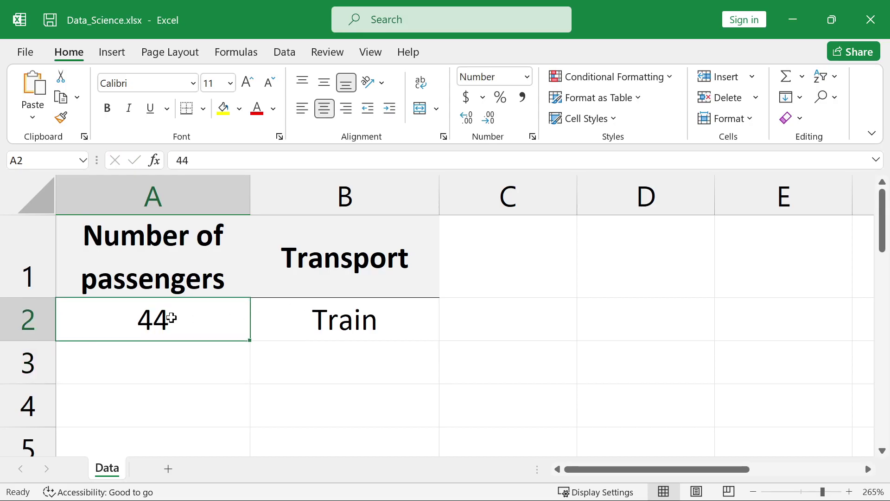
text(35)
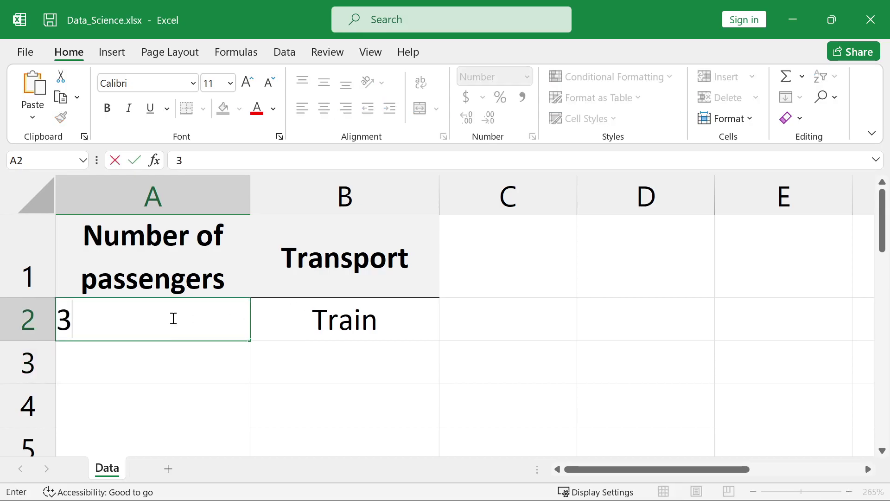
key(Return)
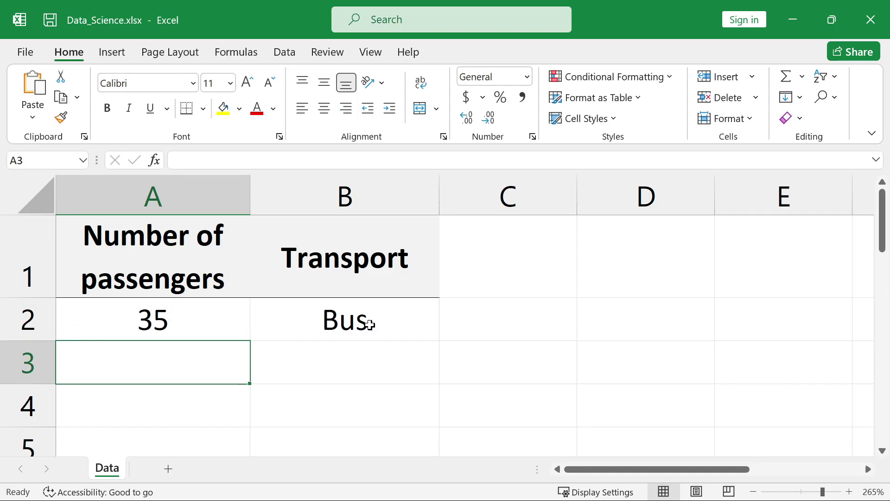
Examine the condition and the two possible results in the IF formula of cell B2, leaving the formula as it is
click(370, 324)
double_click(369, 321)
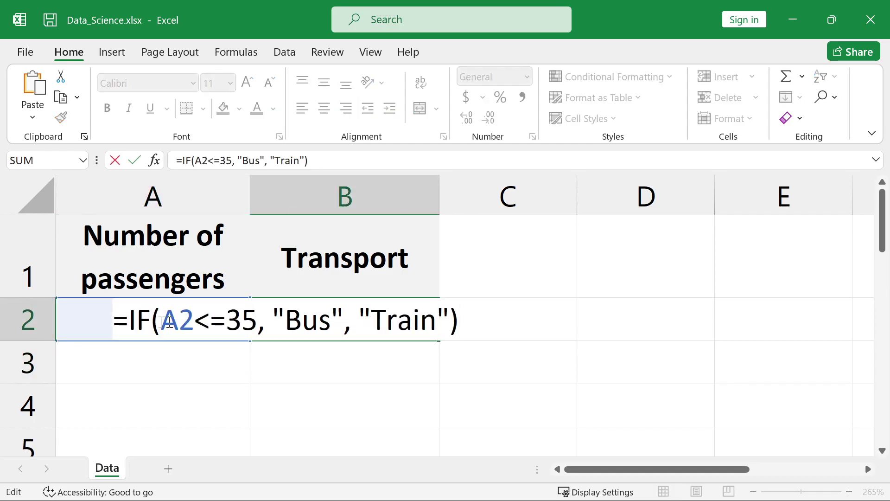
drag(163, 320, 449, 317)
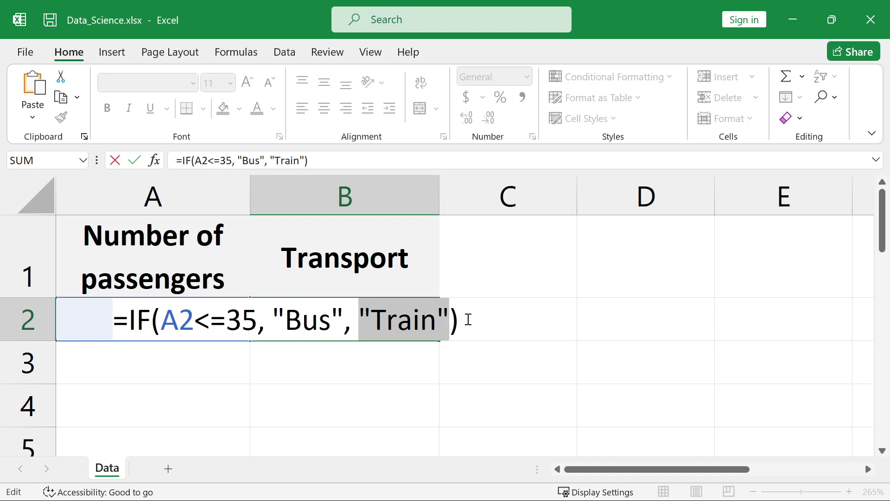
key(Return)
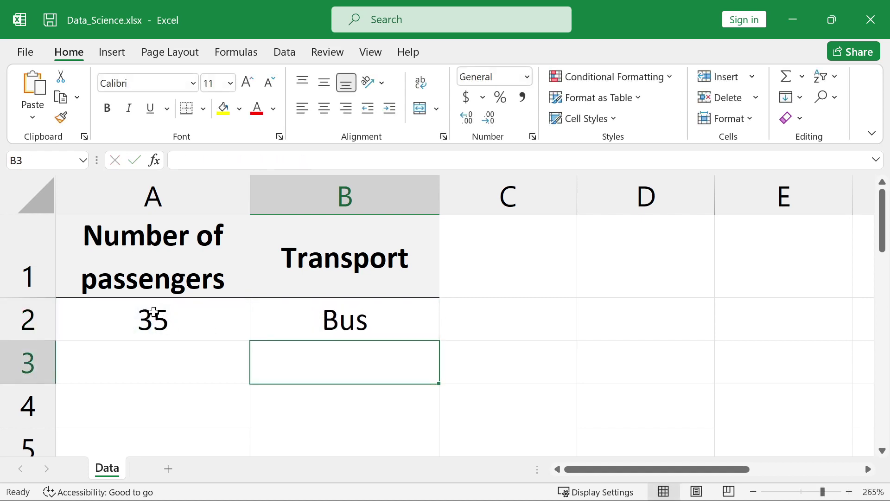
Set the number of passengers in cell A2 to 100
click(154, 311)
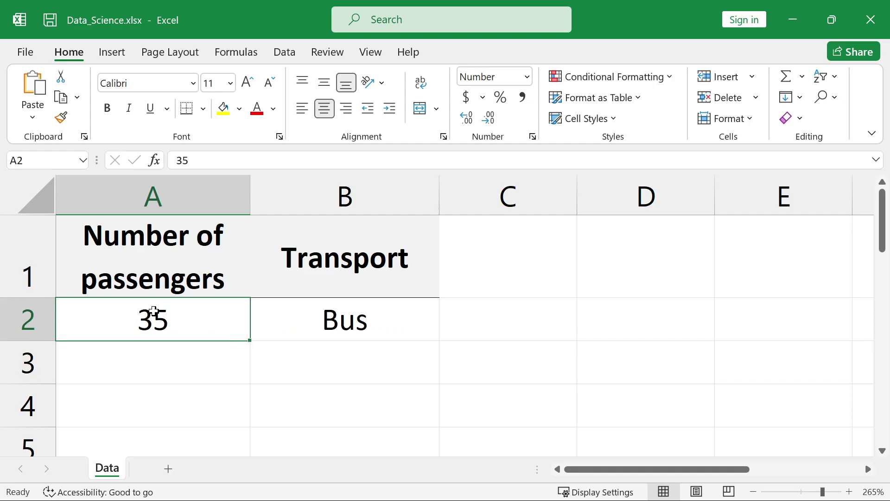
text(100)
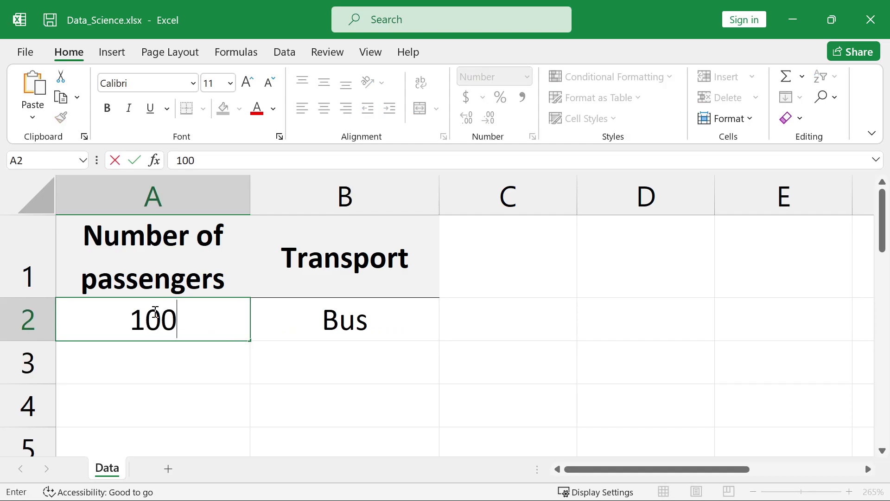
key(Return)
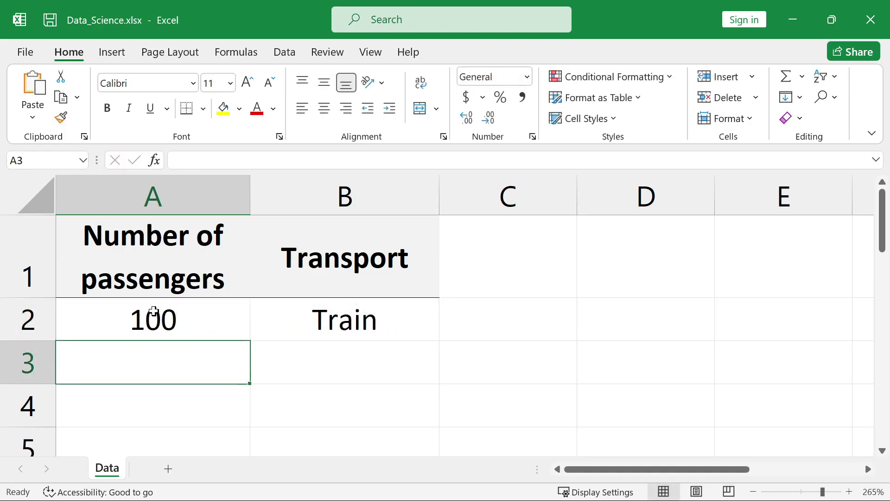
Switch to Data_Science.py in Visual Studio and examine the passenger input, the if condition and the two printed transport choices
key(alt+Tab)
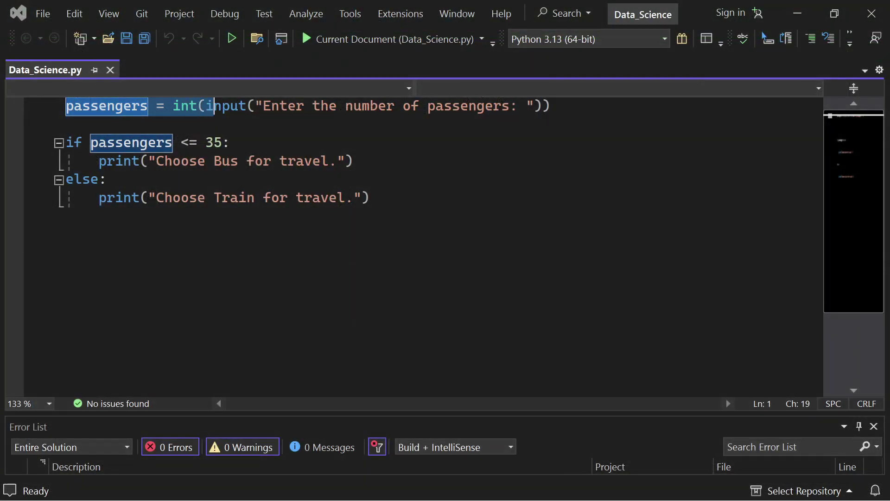
drag(204, 106, 551, 106)
click(172, 143)
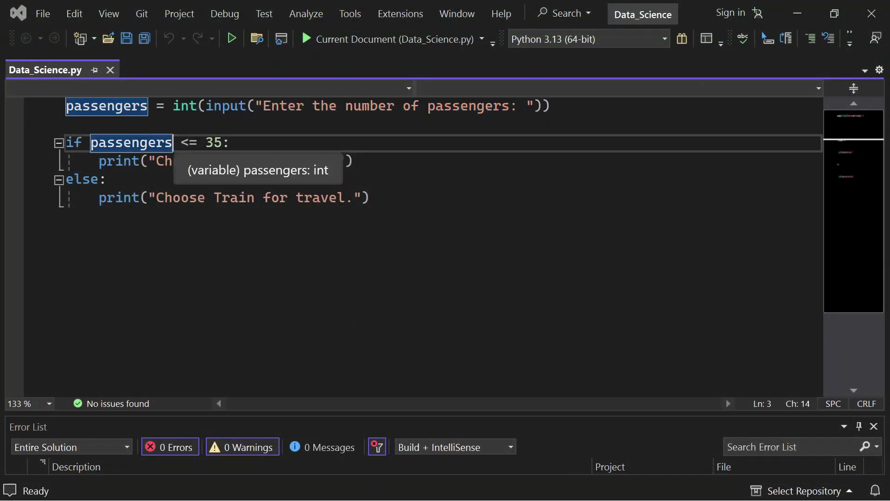
drag(90, 142, 164, 143)
key(shift+Right)
key(shift+Right)
key(shift+Right)
key(shift+Right)
key(shift+Right)
key(shift+Right)
key(shift+Right)
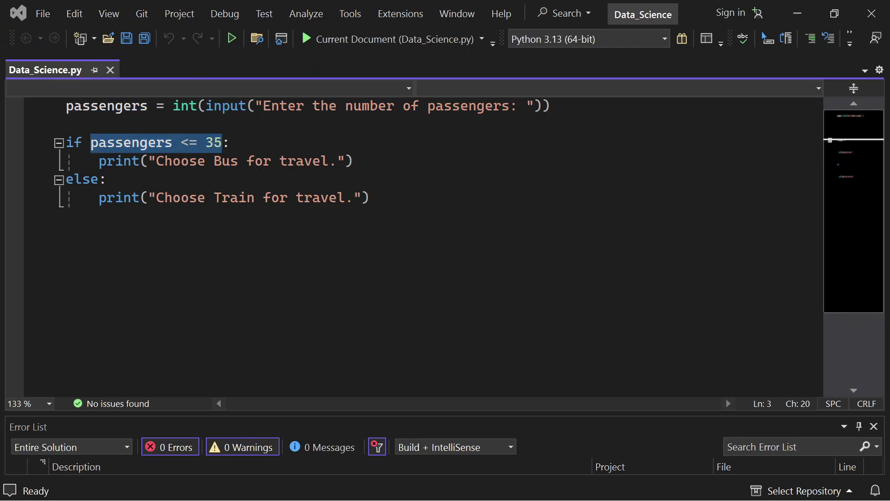
double_click(223, 161)
double_click(232, 199)
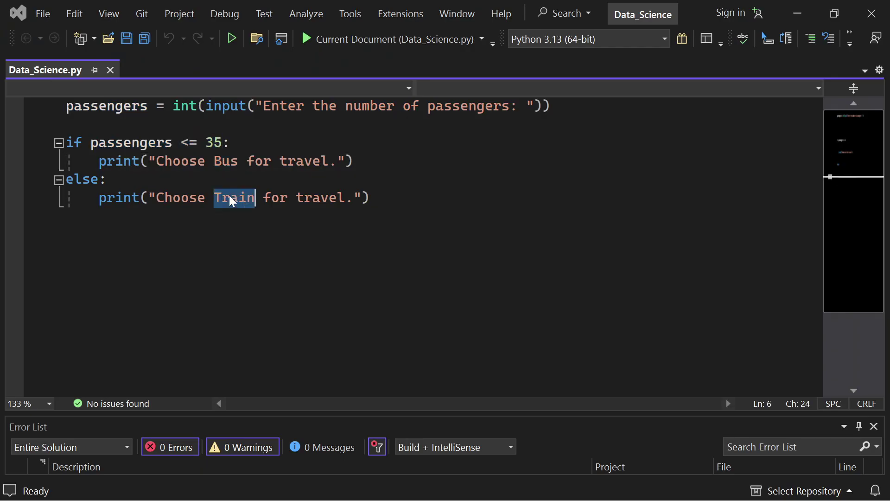
click(231, 180)
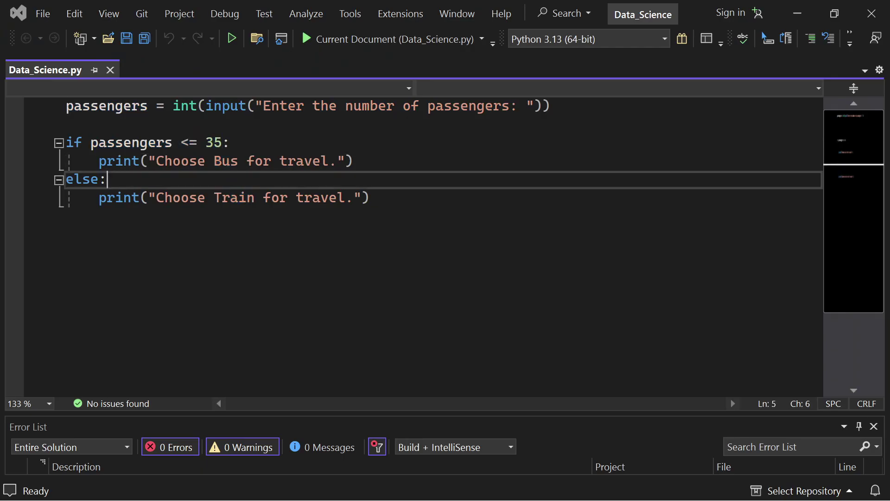
Run the Data_Science.py script with 22 passengers and dismiss its console
click(232, 39)
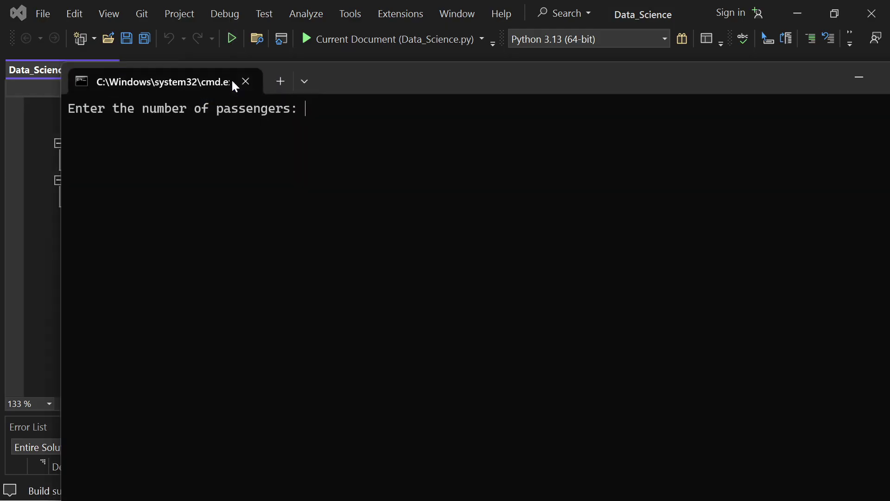
text(22)
key(Return)
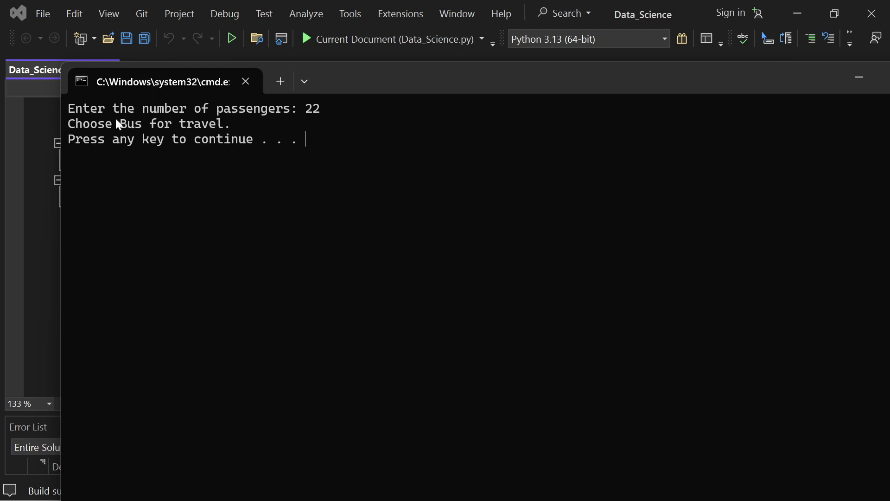
key(Return)
Run the script again with 57 passengers and close the console
click(234, 40)
text(57)
key(Return)
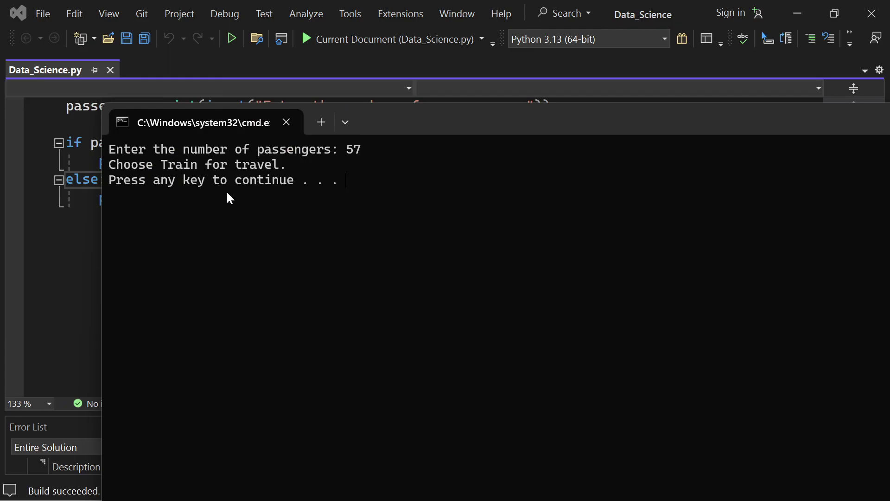
key(Return)
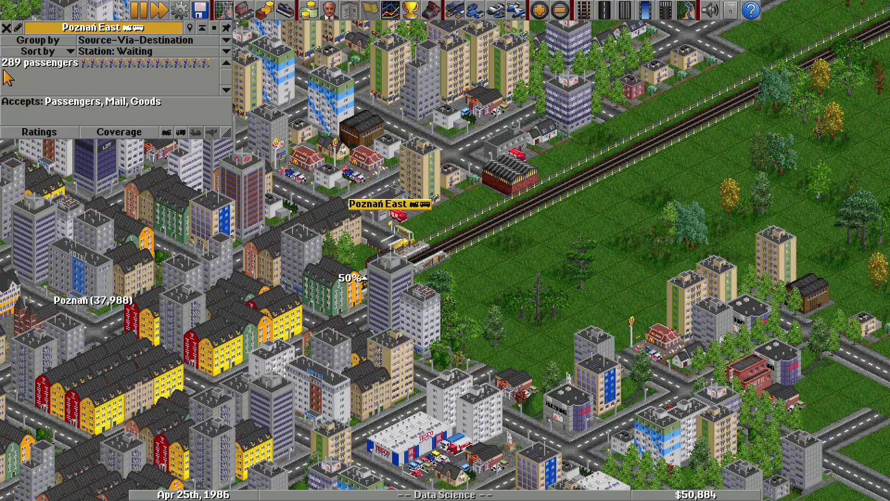
In OpenTTD, close the Poznań East station window and build a large City airport on the grass beside that station's railway
click(7, 28)
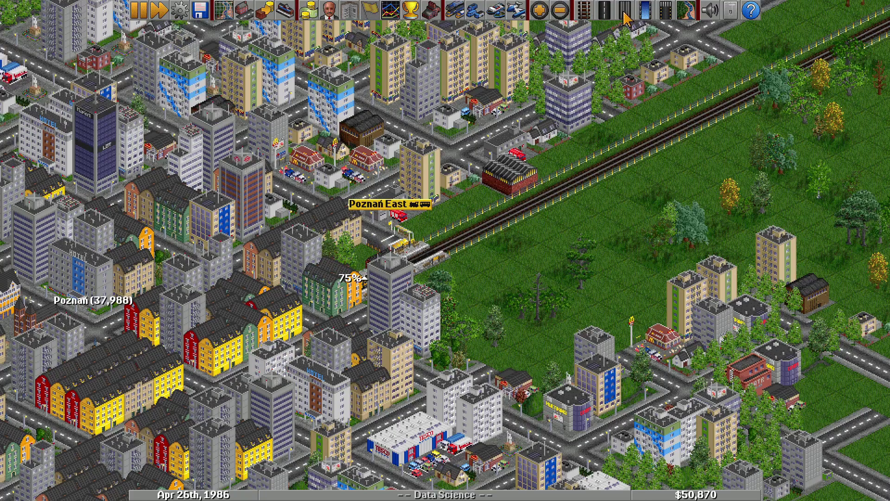
click(672, 14)
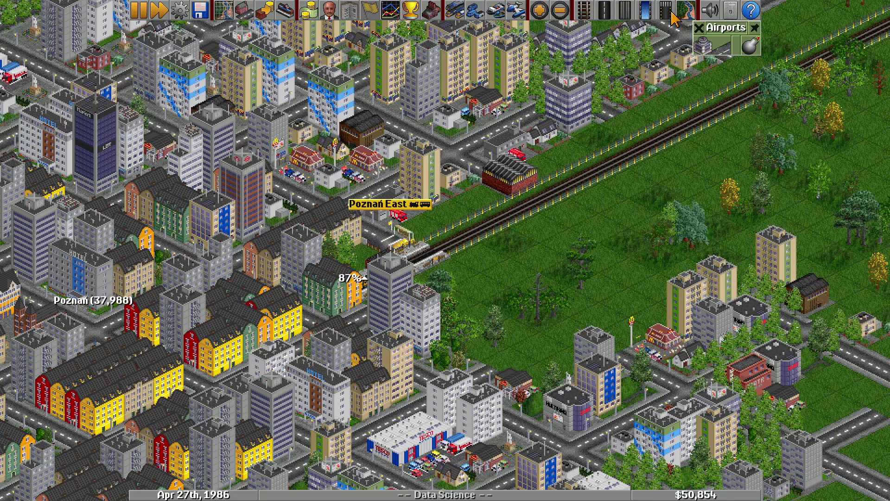
click(704, 46)
click(752, 87)
click(735, 108)
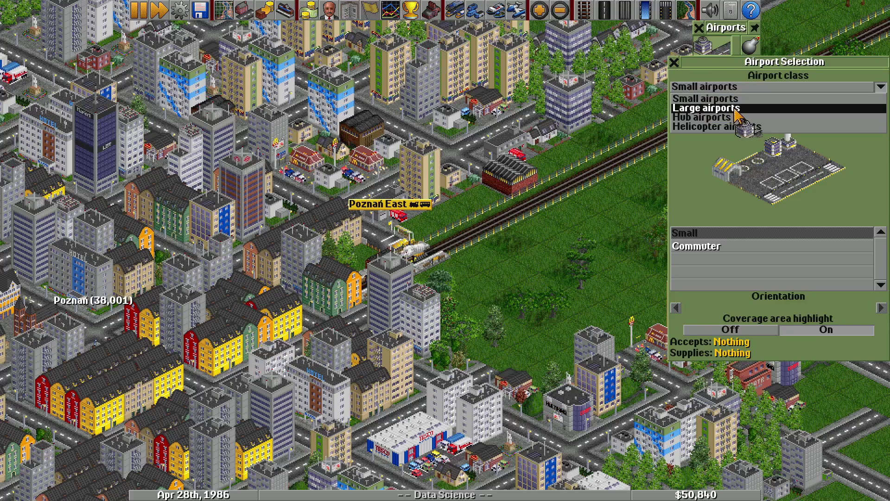
drag(587, 269, 566, 269)
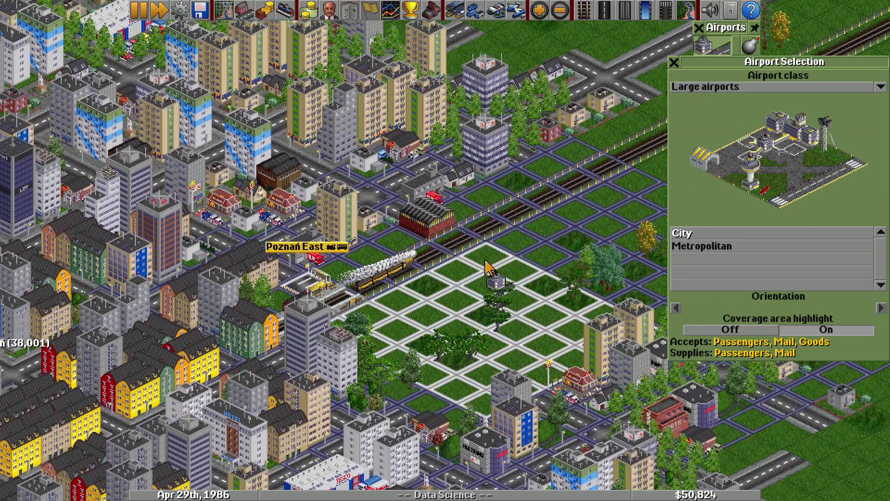
click(471, 276)
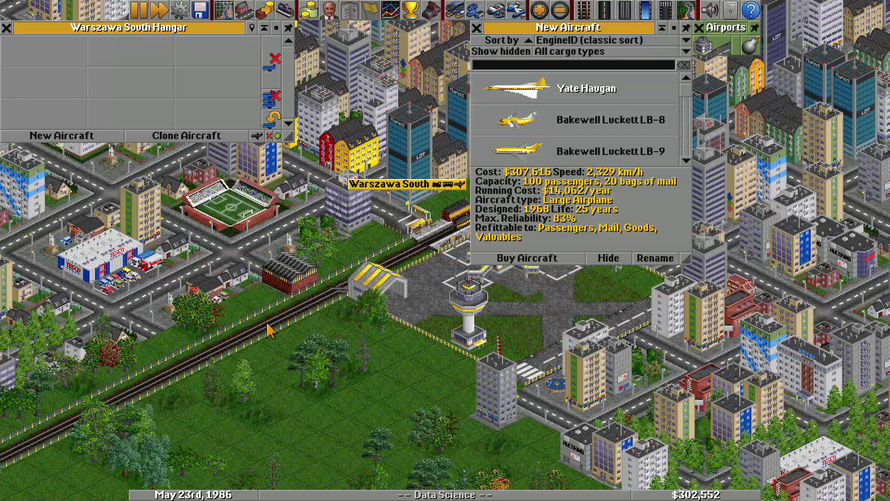
Buy a Darwin 300 aircraft in the Warszawa South hangar
key(Right)
key(Up)
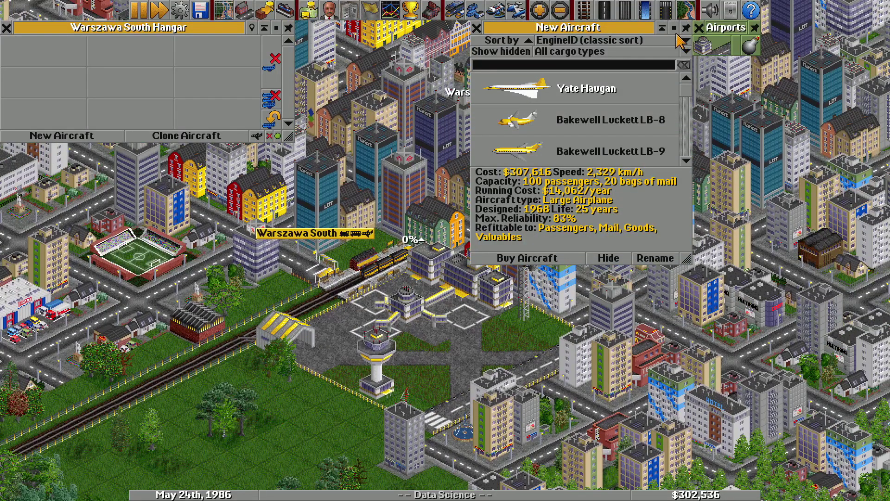
scroll(679, 95, down, 5)
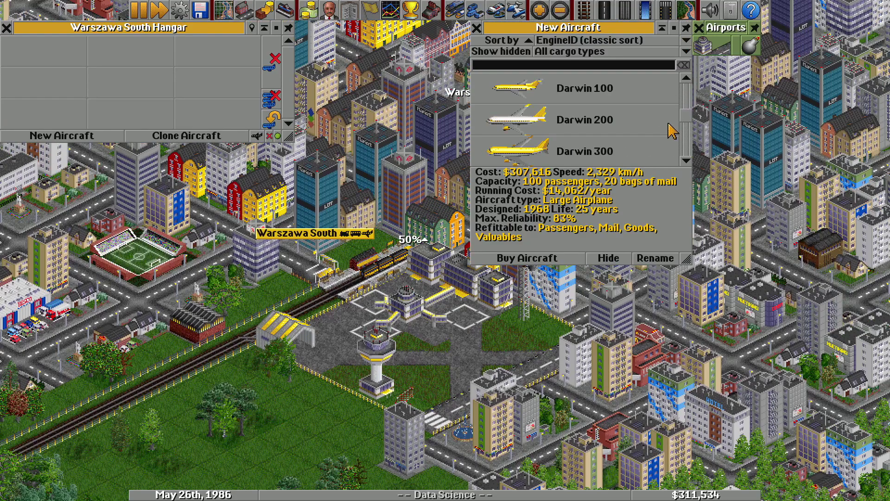
click(590, 157)
click(520, 258)
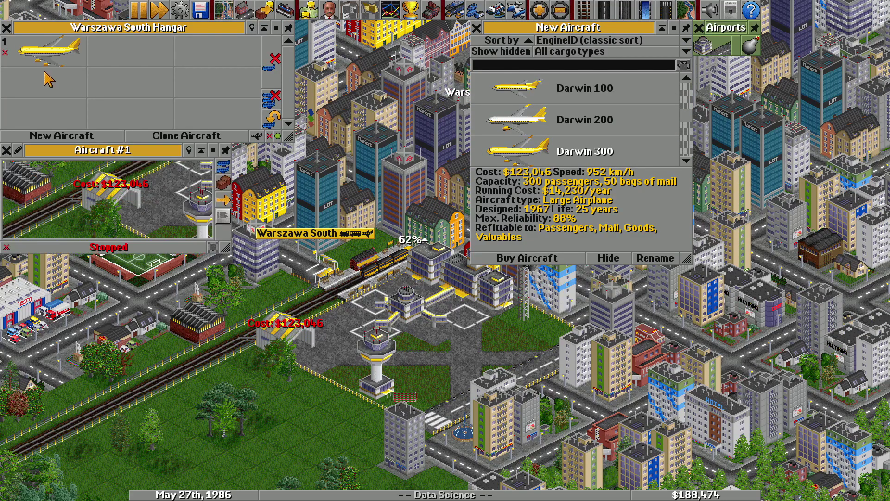
Clear away the hangar and purchase windows and add the Warszawa South airport to the new aircraft's orders
key(ctrl+Delete)
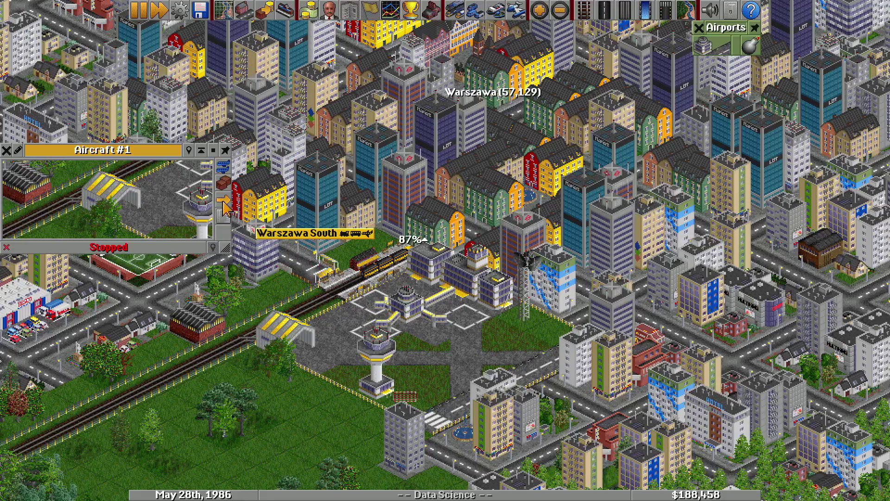
click(223, 200)
click(382, 327)
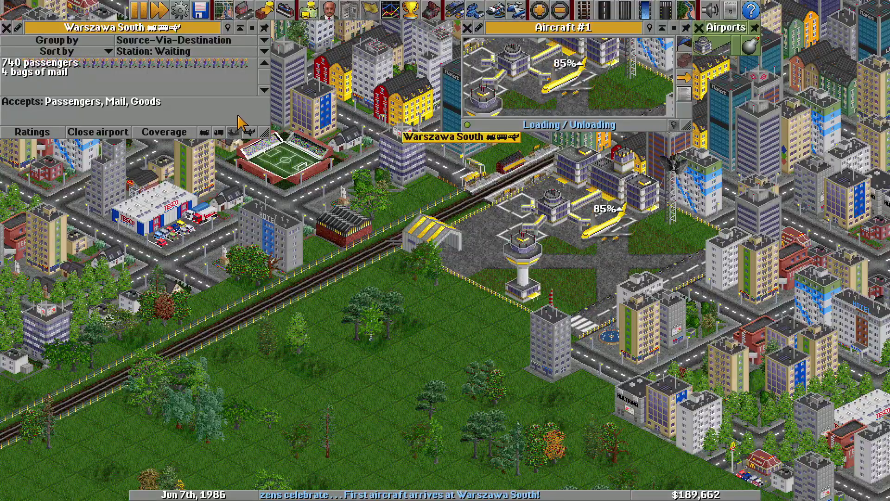
Examine the aircraft's speed, capacity and load details, and follow its departure from Warszawa South towards Poznań East
click(6, 28)
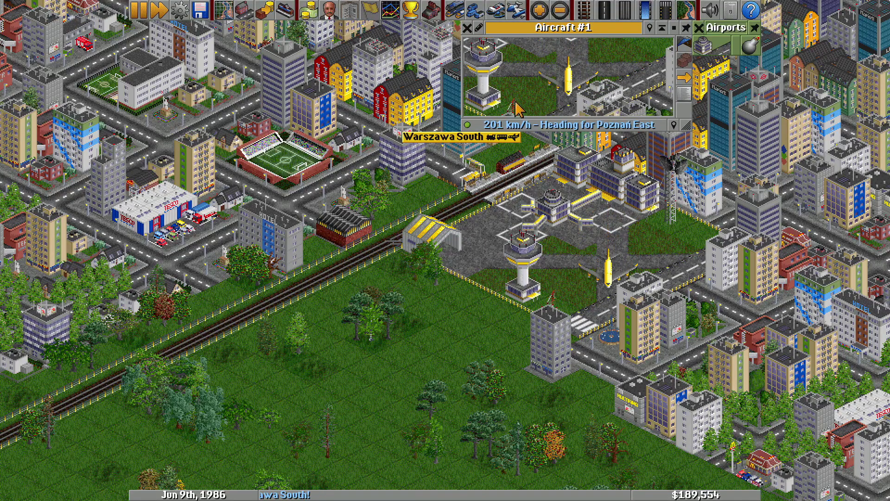
click(684, 93)
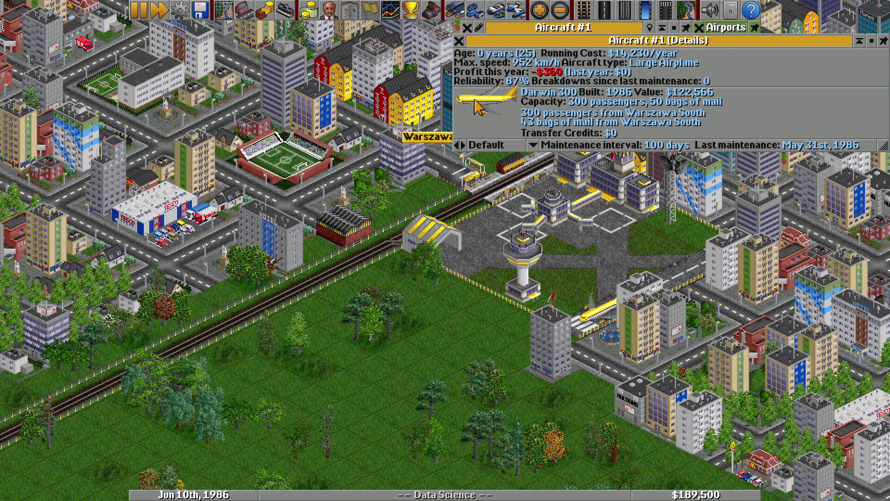
click(459, 41)
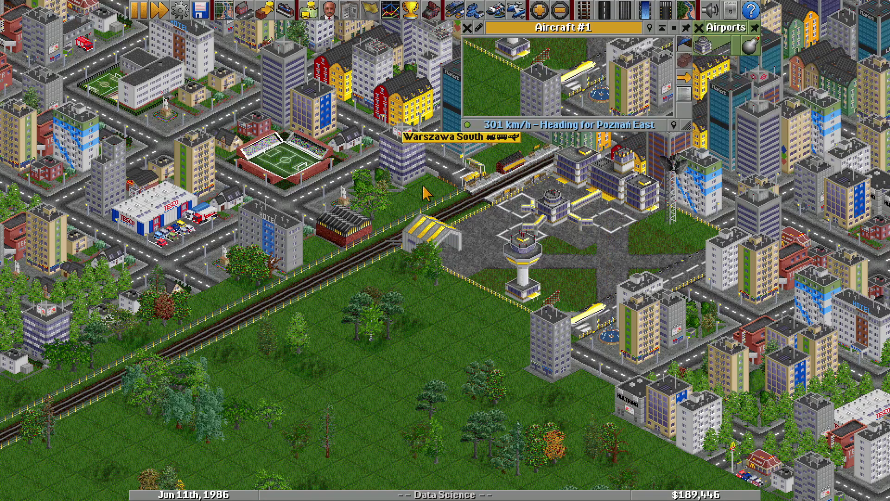
drag(424, 229, 515, 204)
drag(411, 249, 492, 208)
drag(452, 238, 557, 177)
drag(228, 316, 390, 236)
scroll(390, 242, down, 1)
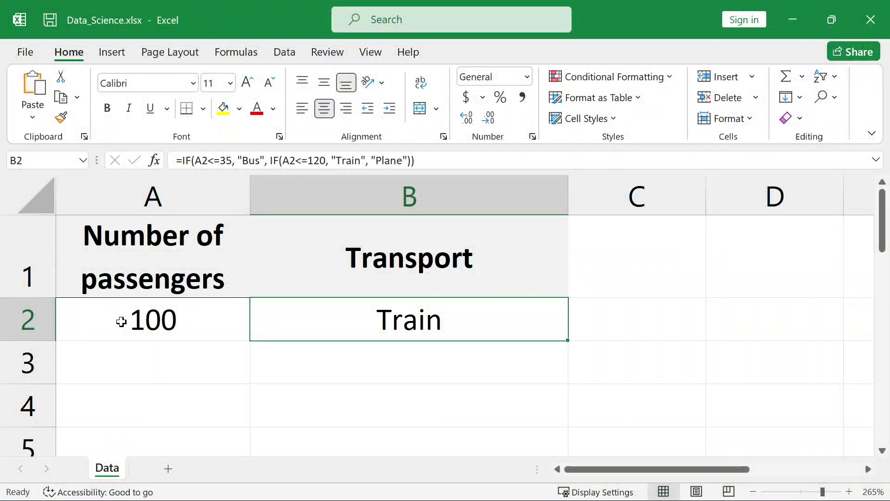
In the Data_Science.xlsx workbook, set the number of passengers in cell A2 to 160
click(121, 321)
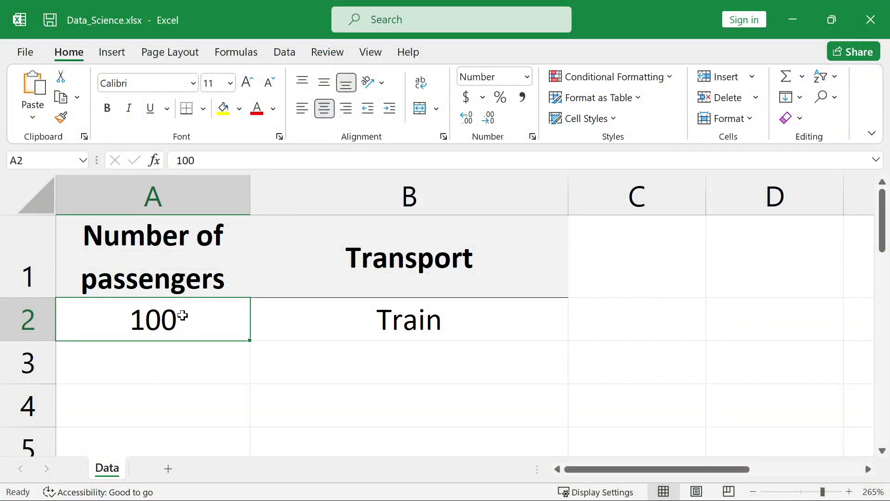
text(160)
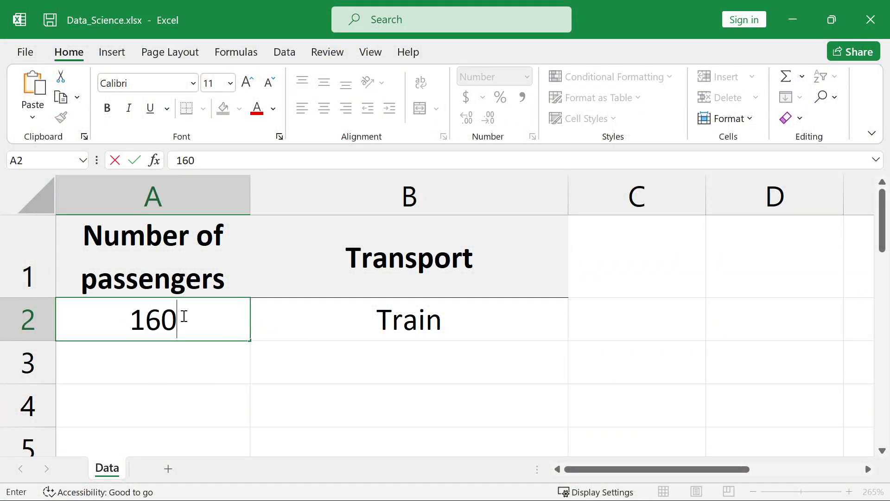
key(Return)
Change the number of passengers in cell A2 to 44
click(183, 316)
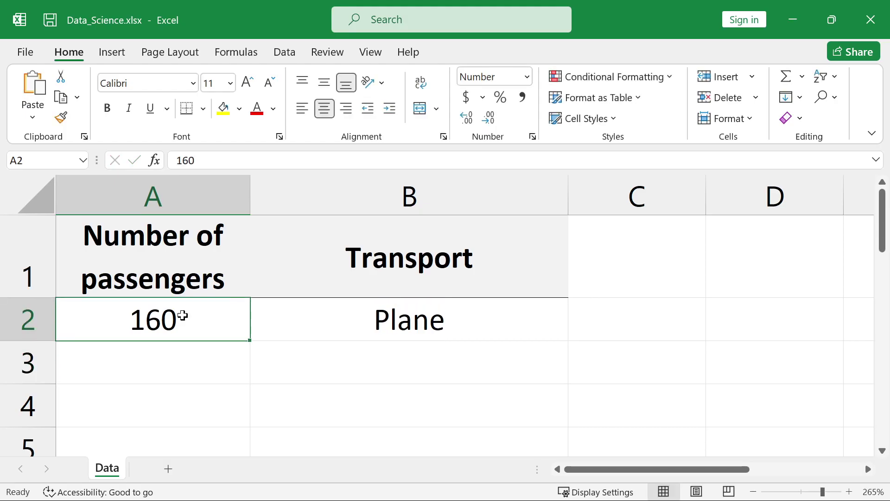
text(44)
key(Return)
Change the number of passengers in cell A2 to 4
click(183, 316)
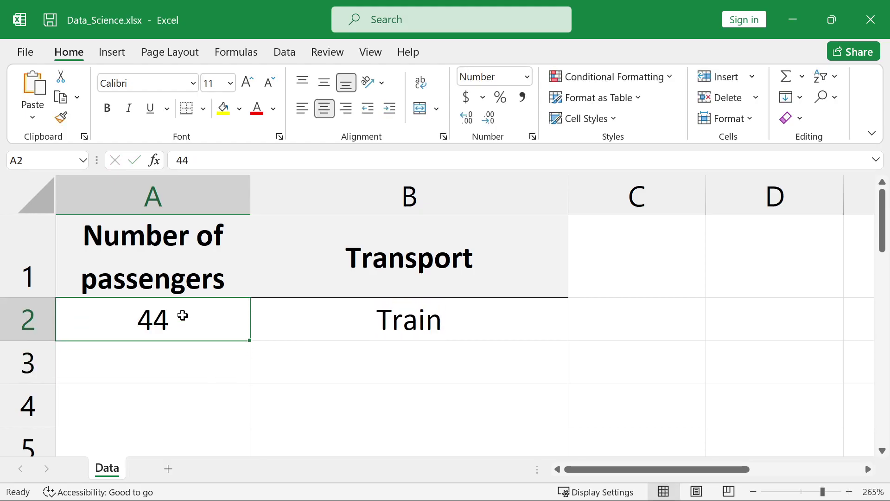
text(4)
key(Return)
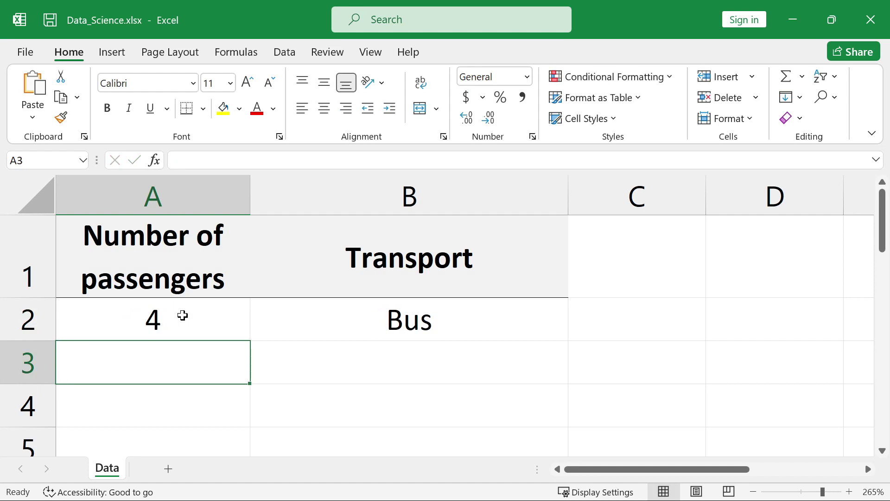
Examine the conditions and the Bus, Train and Plane results in the nested IF formula of cell B2, leaving the formula as it is
double_click(370, 318)
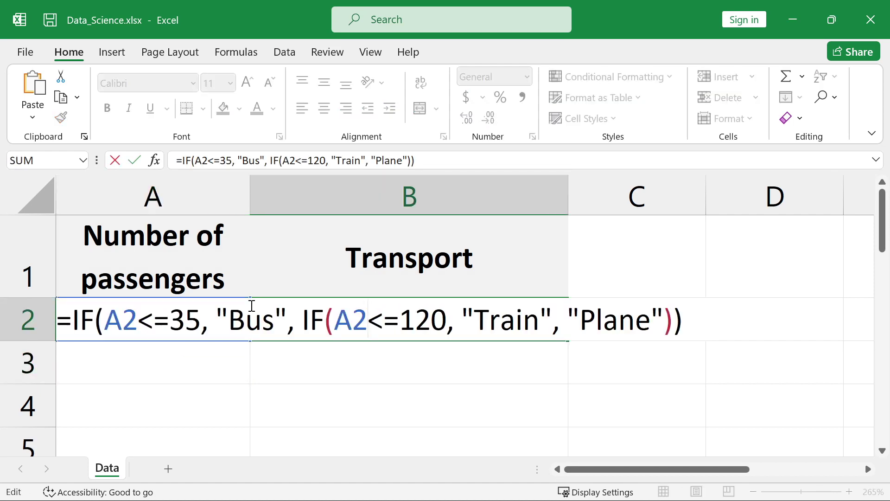
drag(107, 321, 288, 315)
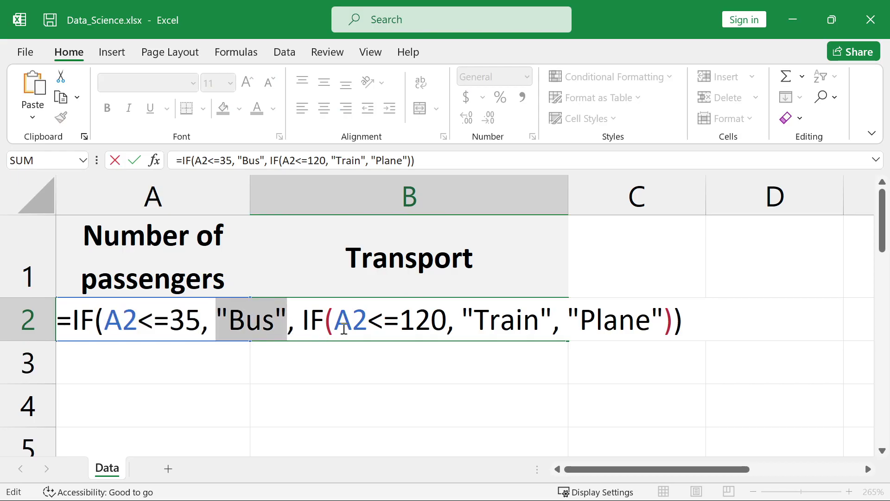
drag(332, 320, 664, 319)
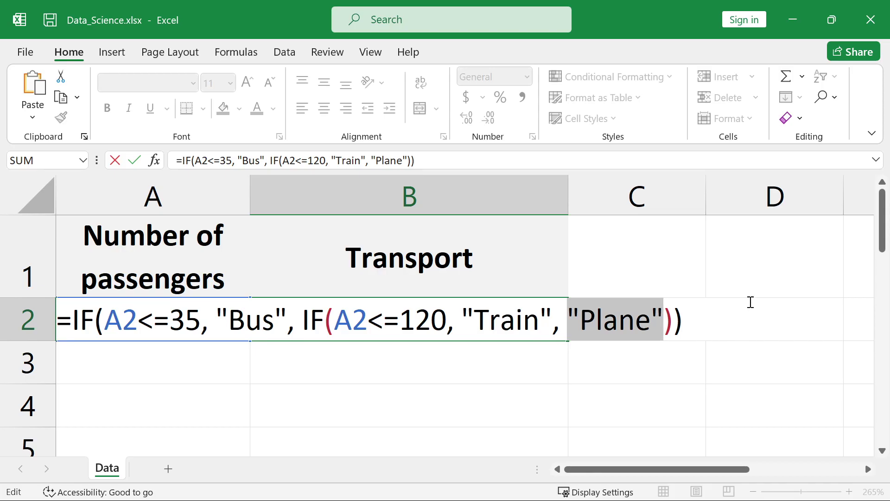
key(Return)
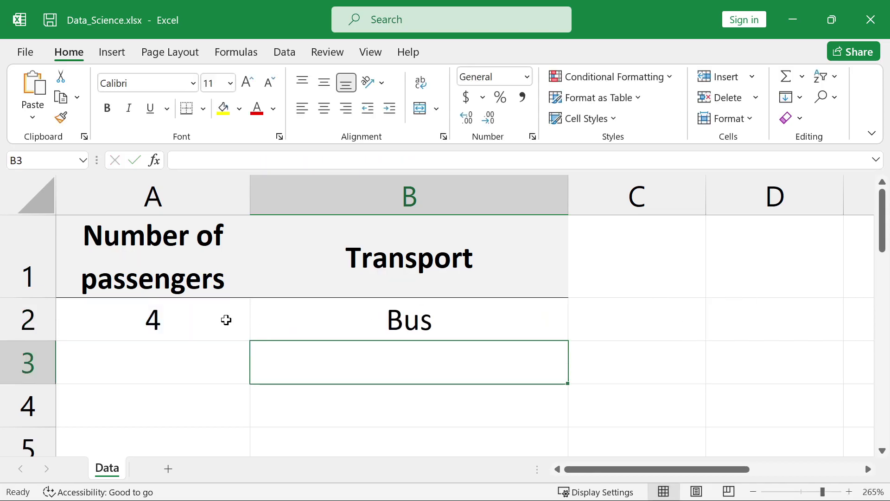
Set the number of passengers in cell A2 to 256 and check the Transport result in cell B2
click(214, 320)
text(256)
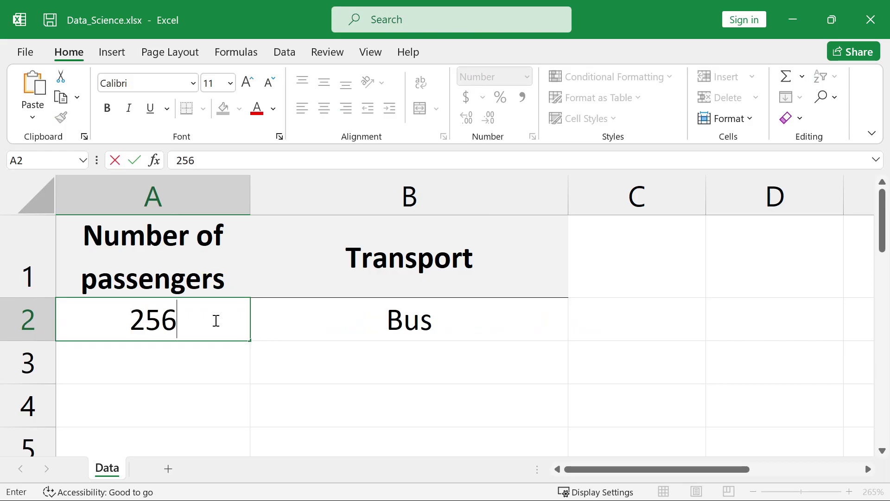
key(Return)
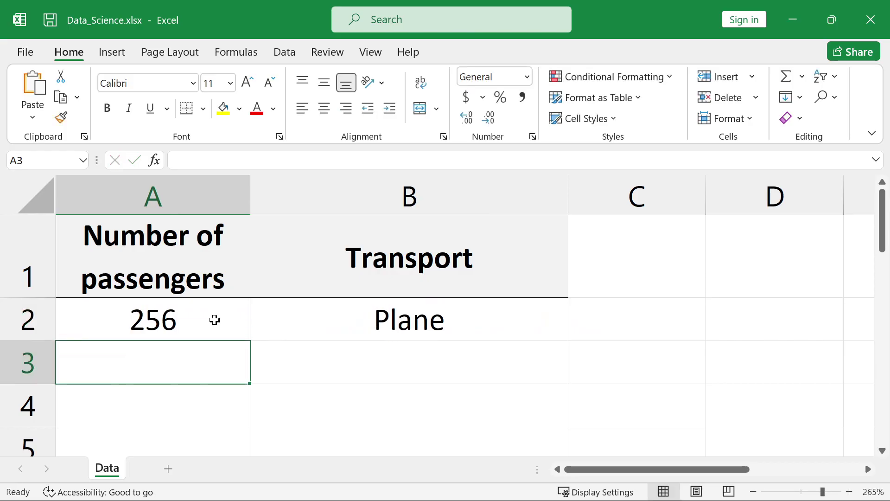
click(352, 310)
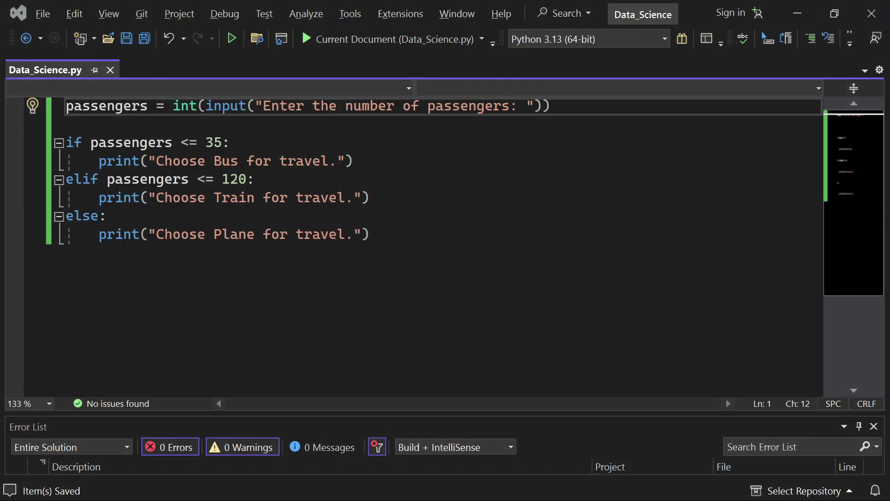
In Data_Science.py in Visual Studio, examine the line that reads the number of passengers as an integer input
click(91, 106)
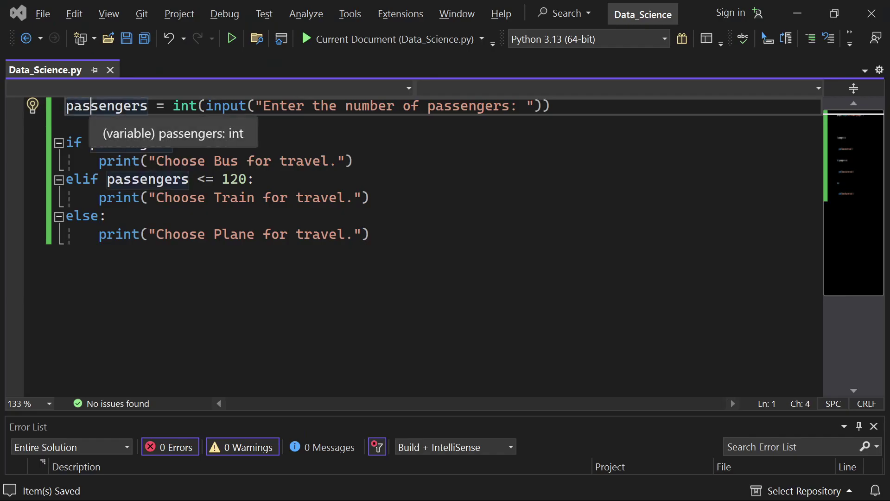
key(Home)
key(shift+Right)
key(shift+Right)
key(shift+Right)
key(shift+Right)
key(shift+Right)
key(shift+Right)
key(shift+Right)
key(shift+Right)
key(shift+Right)
key(shift+Right)
key(shift+Right)
key(shift+Right)
key(shift+Right)
key(shift+Right)
key(shift+Right)
key(shift+Right)
key(shift+Right)
key(shift+Right)
key(shift+Right)
key(shift+Right)
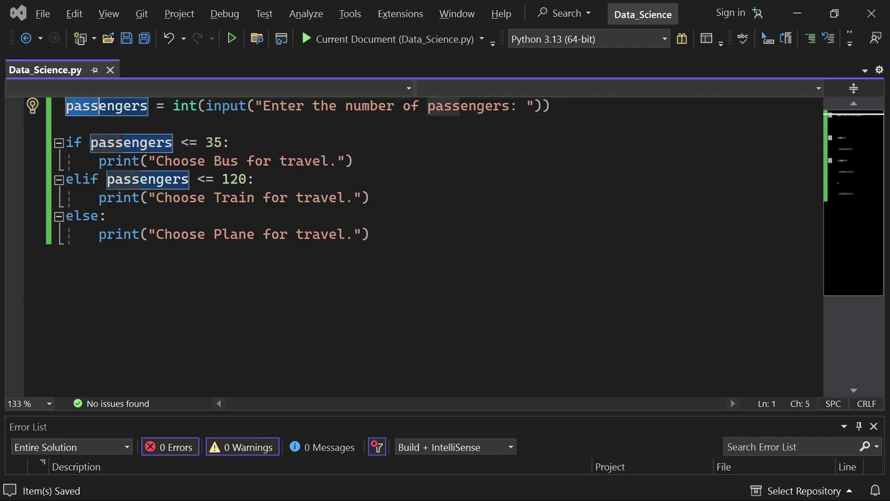
key(shift+Right)
key(shift+Right)
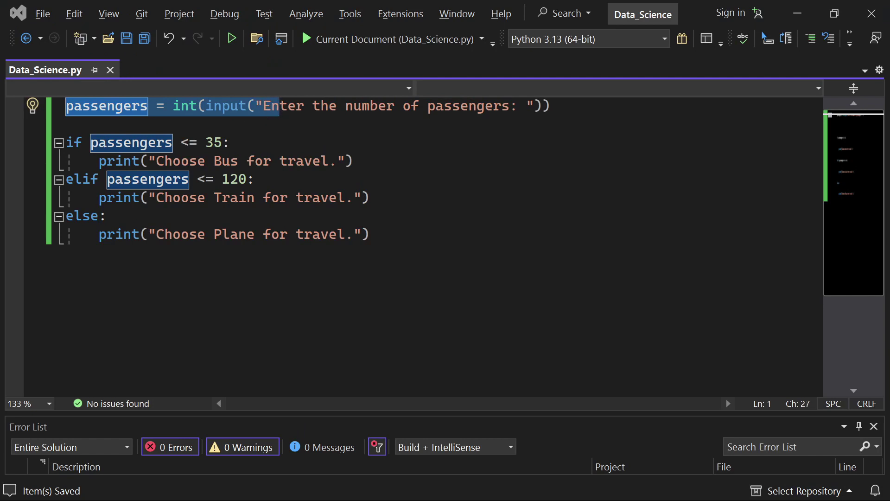
Examine the if, elif and else branches that print the Bus, Train or Plane choice, leaving the code as it is
drag(90, 142, 231, 143)
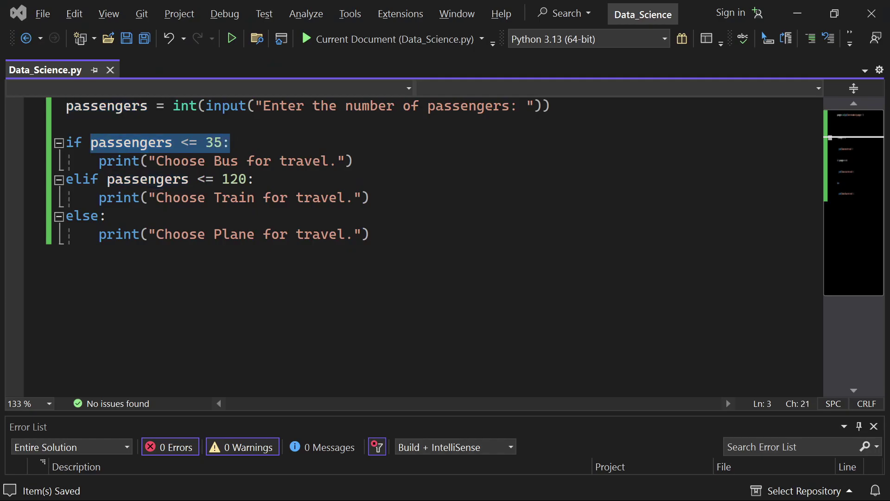
click(214, 161)
click(189, 179)
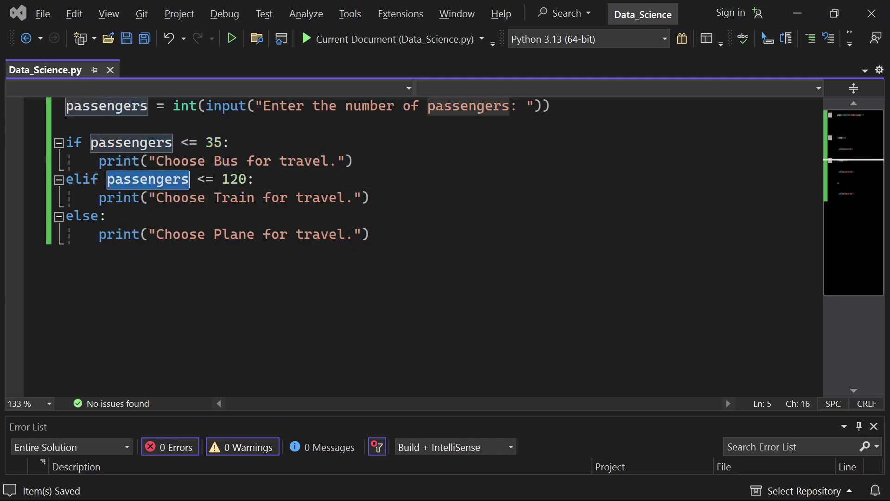
key(shift+End)
double_click(227, 198)
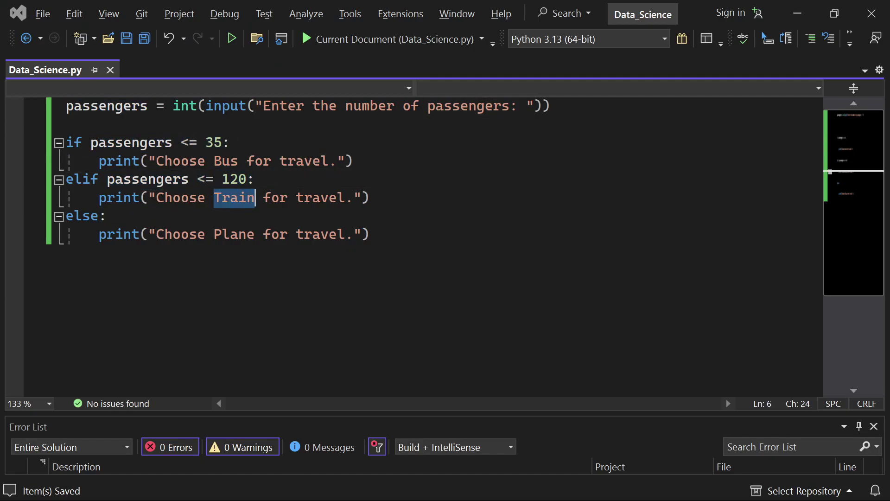
double_click(81, 216)
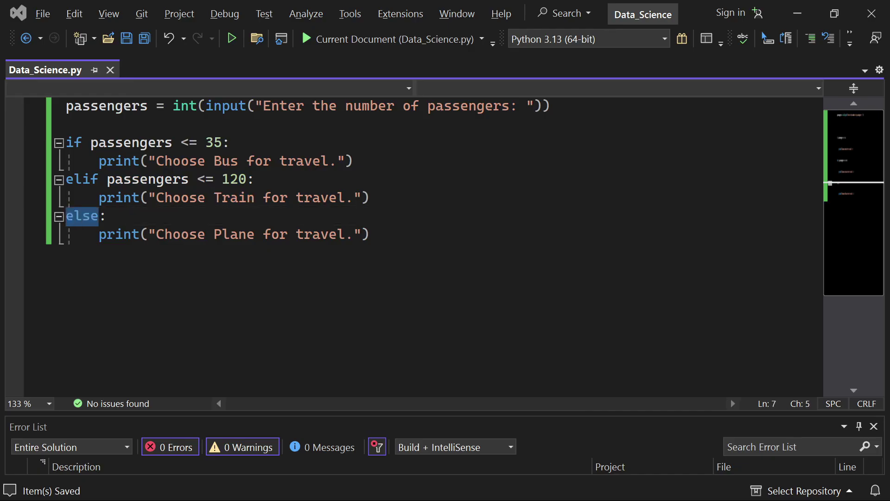
double_click(234, 234)
click(218, 124)
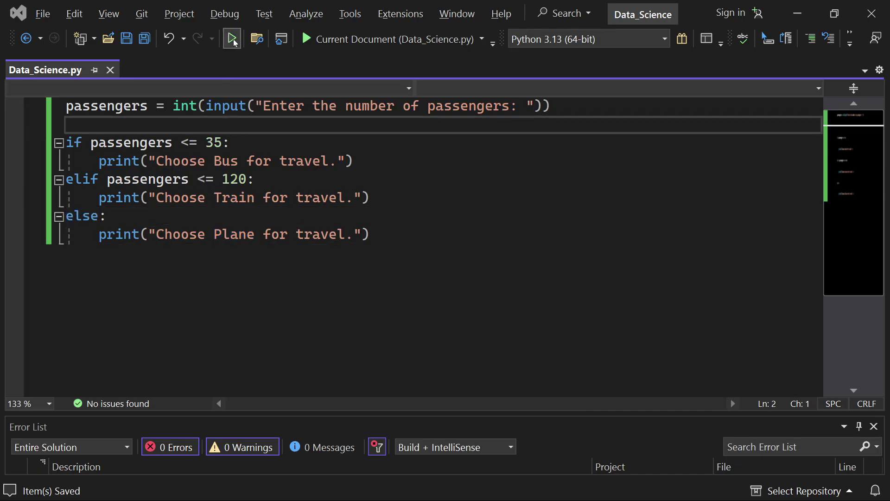